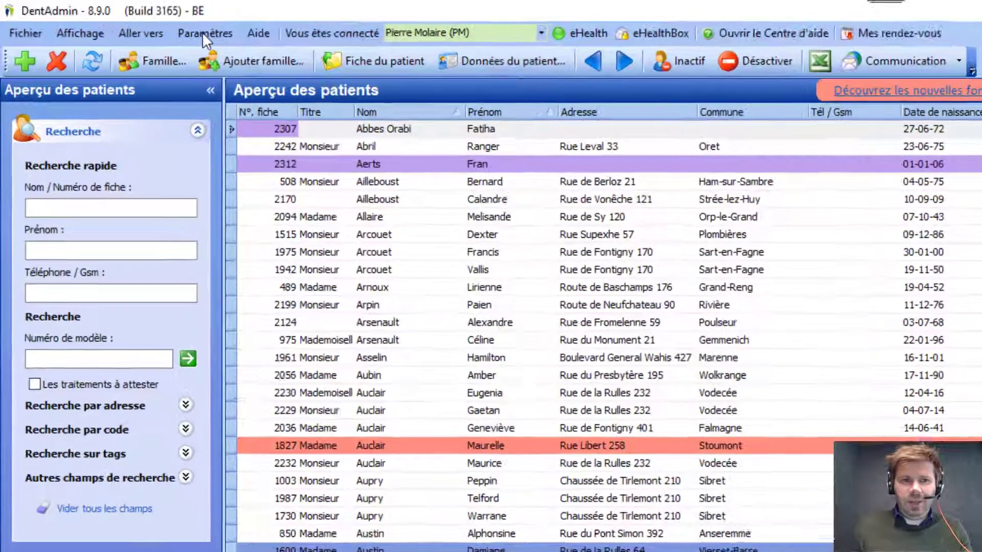
# Switch the connected user to the dentist with initials JE and try to open the application settings under that account
pyautogui.click(204, 34)
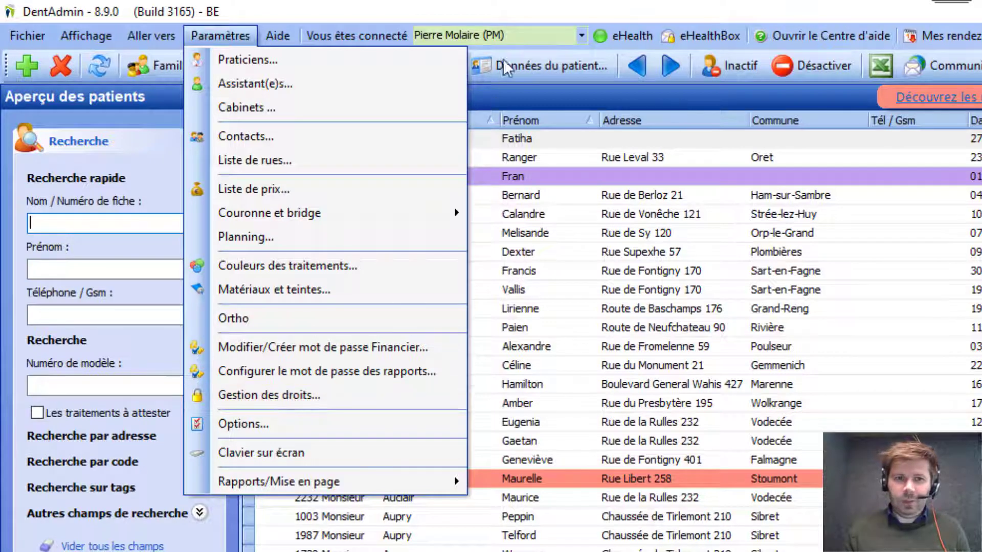
pyautogui.click(536, 18)
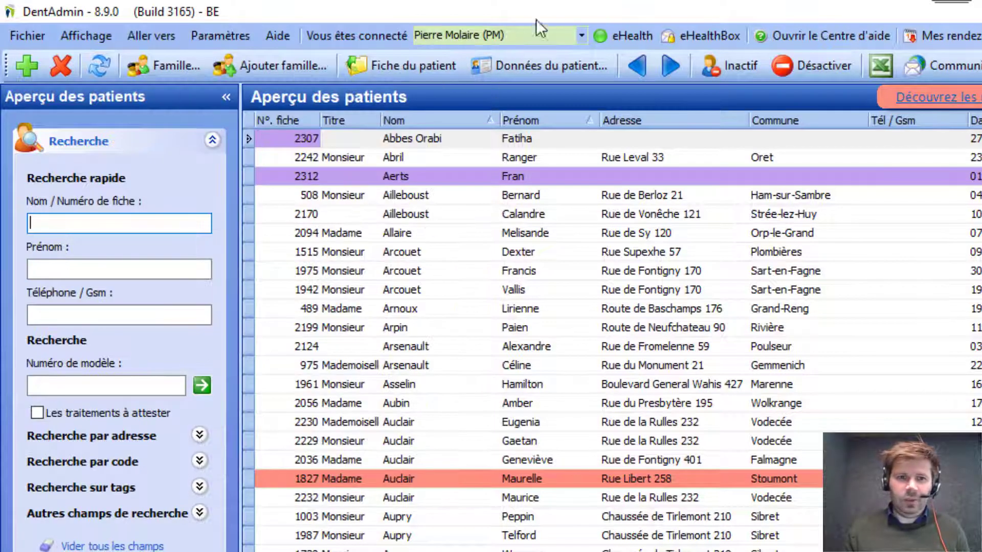
pyautogui.click(582, 36)
pyautogui.click(449, 79)
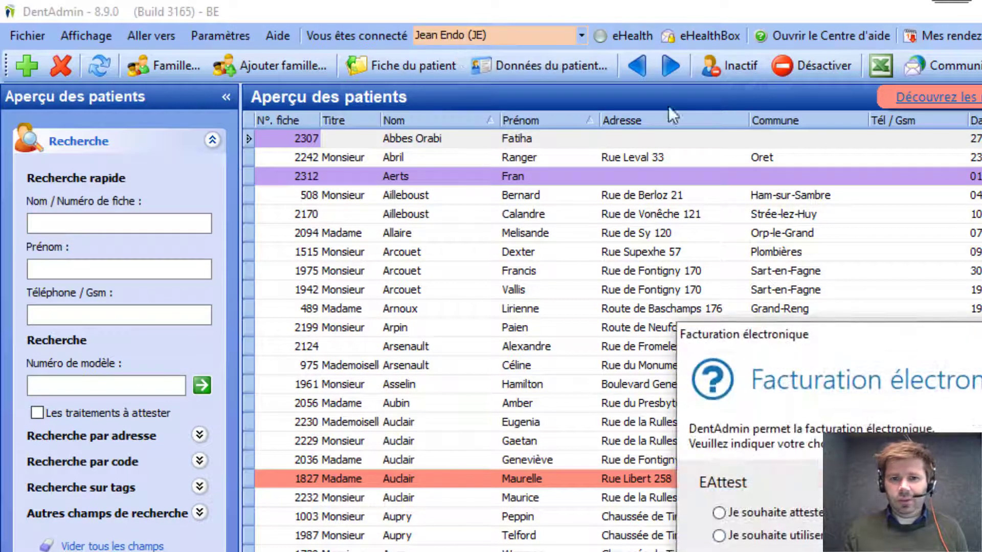
pyautogui.click(220, 32)
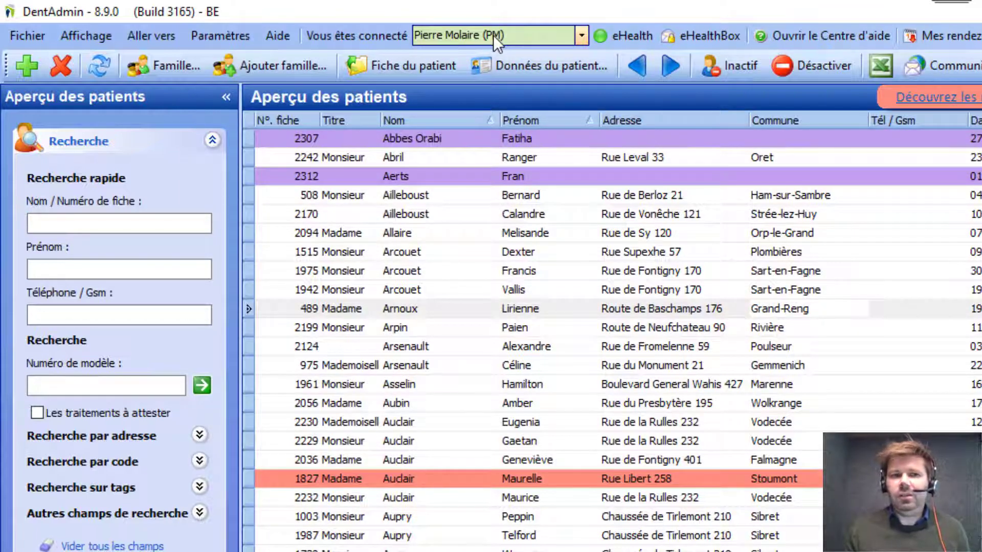
# Open the rights management (Gestion des droits) from the settings and display the user groups
pyautogui.click(213, 31)
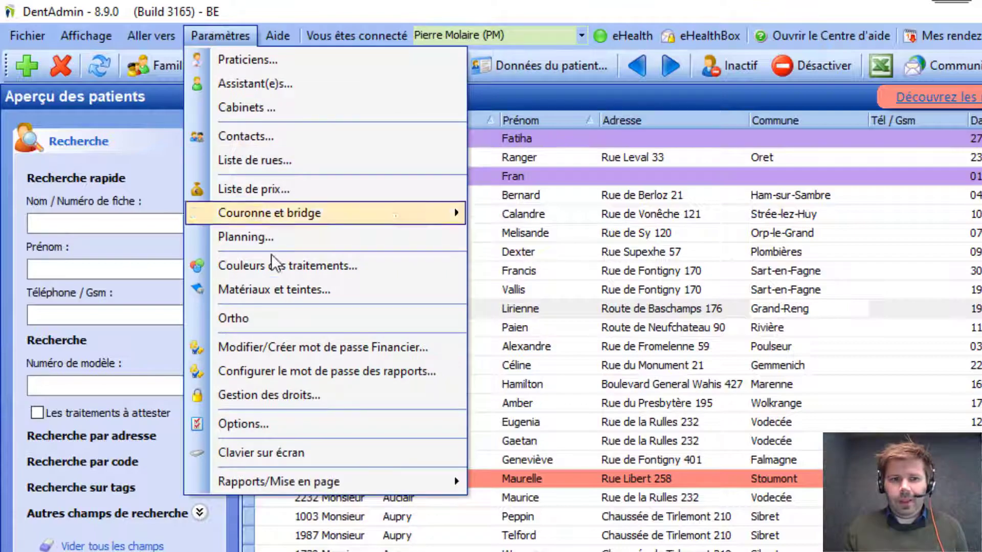
pyautogui.click(260, 394)
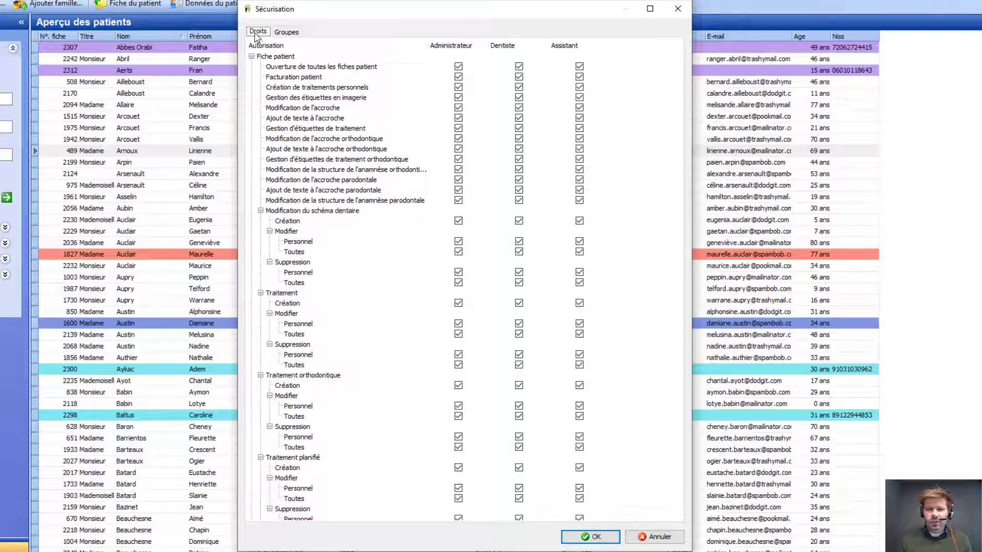
pyautogui.click(285, 32)
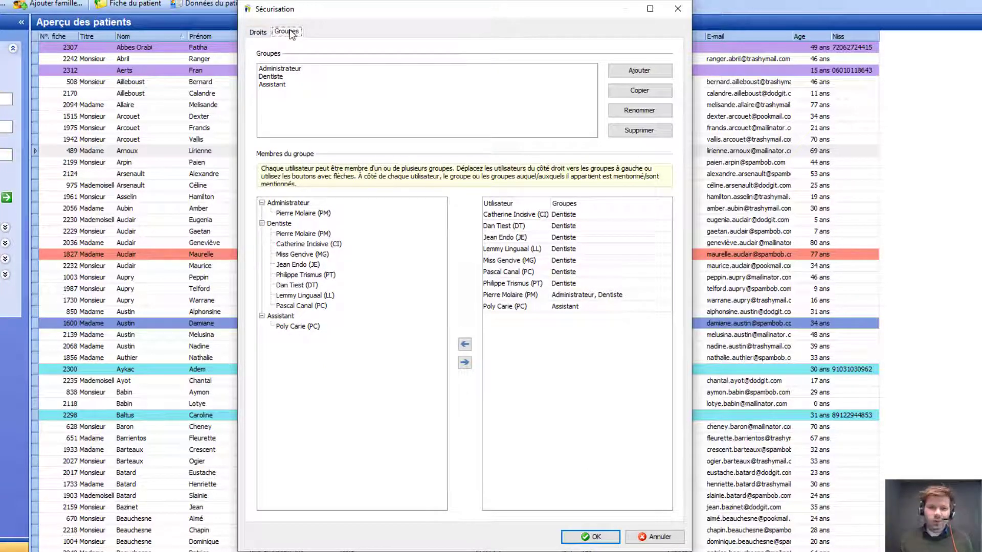
# Examine the Administrateur, Dentiste and Assistant groups and which users are members of each one
pyautogui.click(285, 68)
pyautogui.click(271, 77)
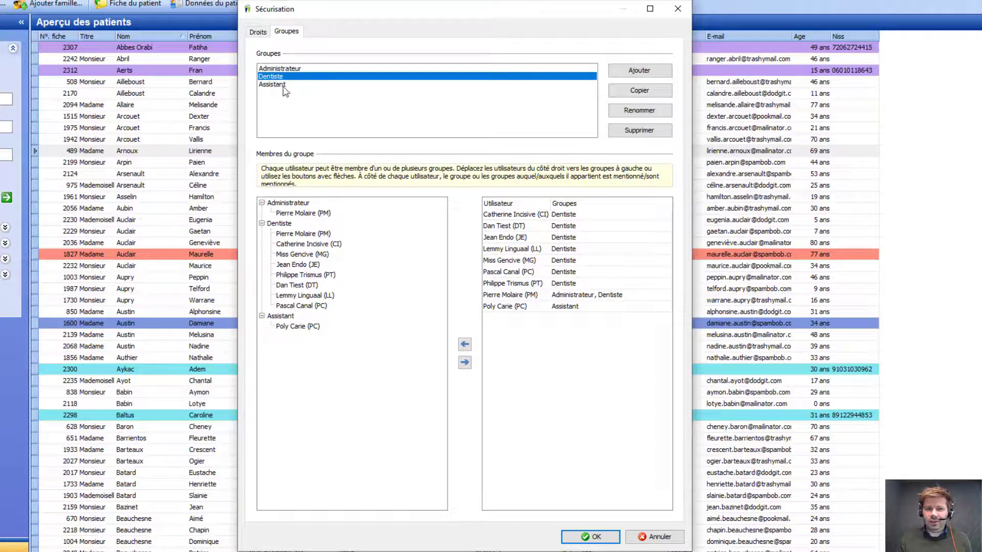
pyautogui.click(275, 85)
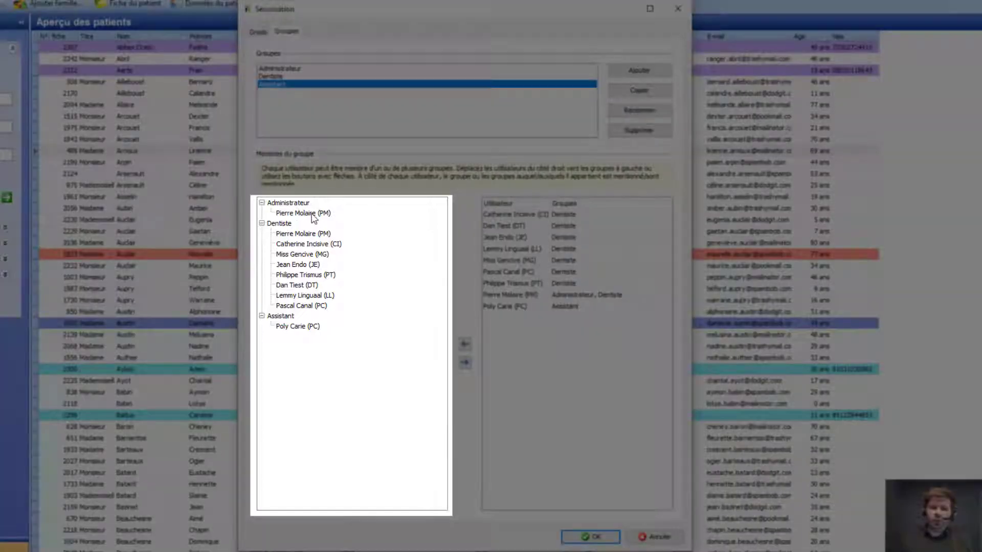
pyautogui.click(313, 213)
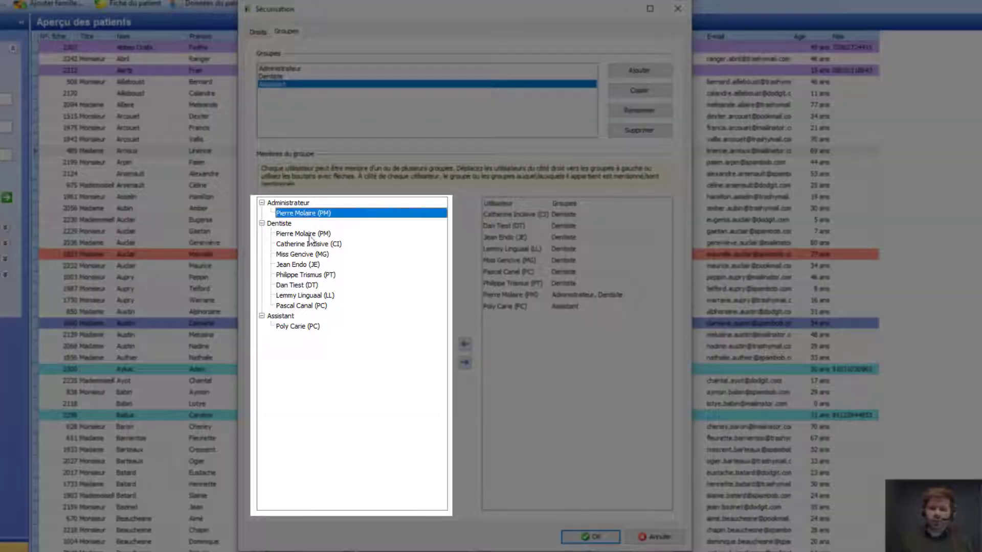
pyautogui.click(311, 244)
pyautogui.click(307, 285)
pyautogui.click(303, 327)
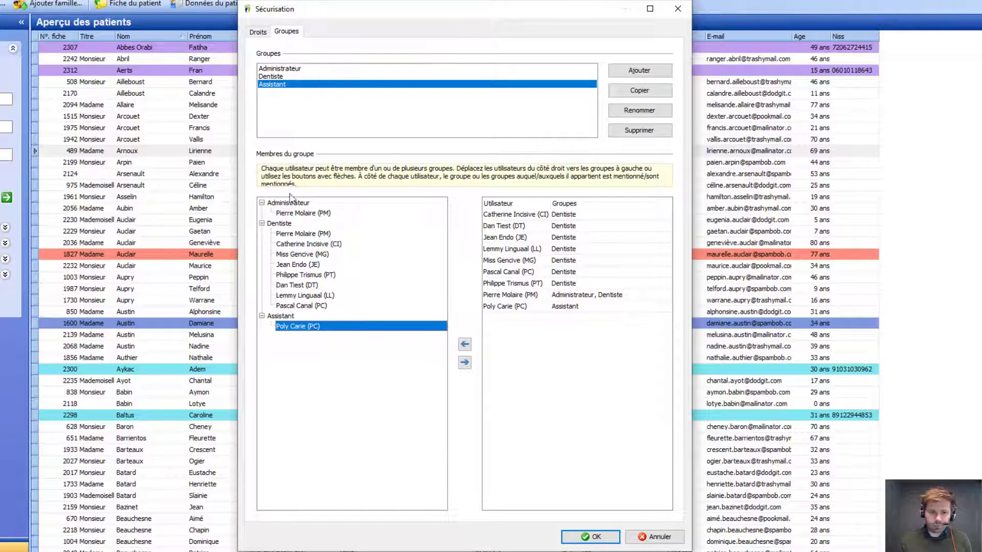
pyautogui.click(298, 234)
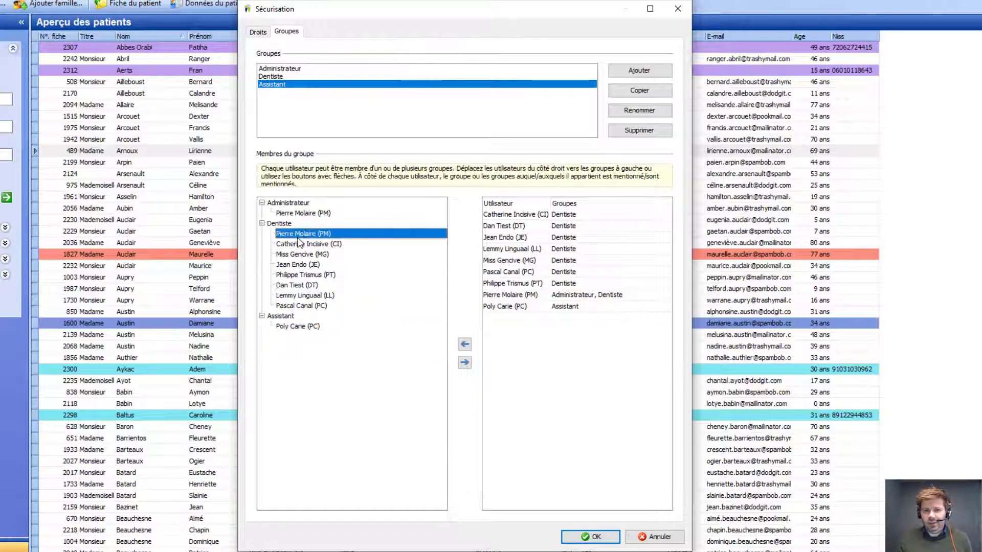
pyautogui.click(300, 213)
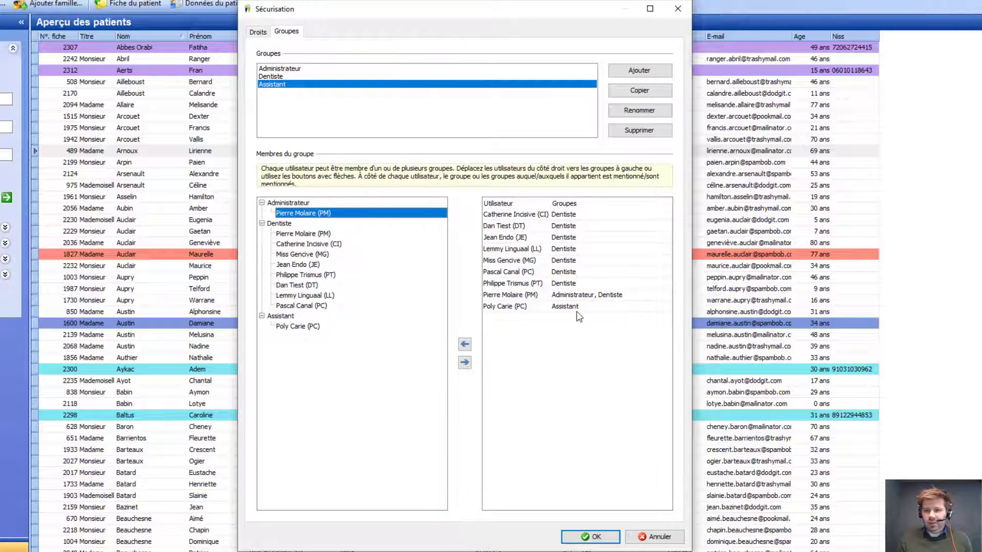
# Add the assistant user to the Administrateur group in the member tree, and remove that membership again
pyautogui.click(506, 308)
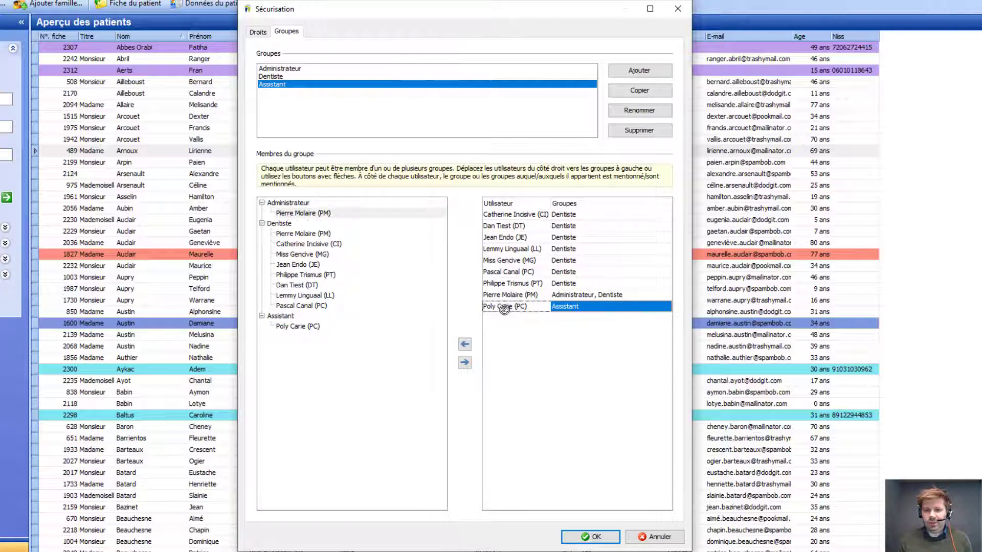
pyautogui.moveTo(444, 296); pyautogui.dragTo(298, 204)
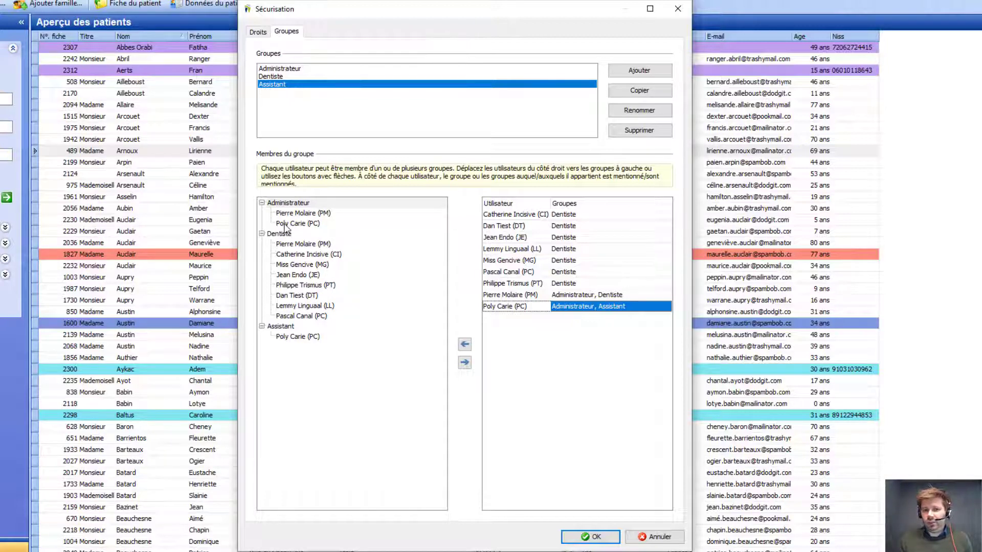
pyautogui.click(291, 224)
pyautogui.press('Delete')
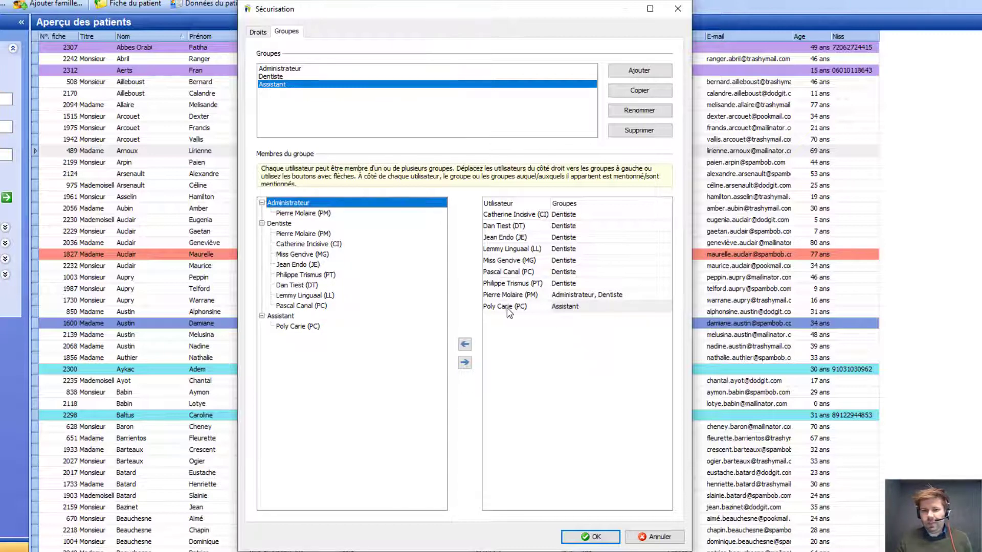
# Enable Administrateur in the assistant user's own group selection, and disable it again
pyautogui.click(573, 307)
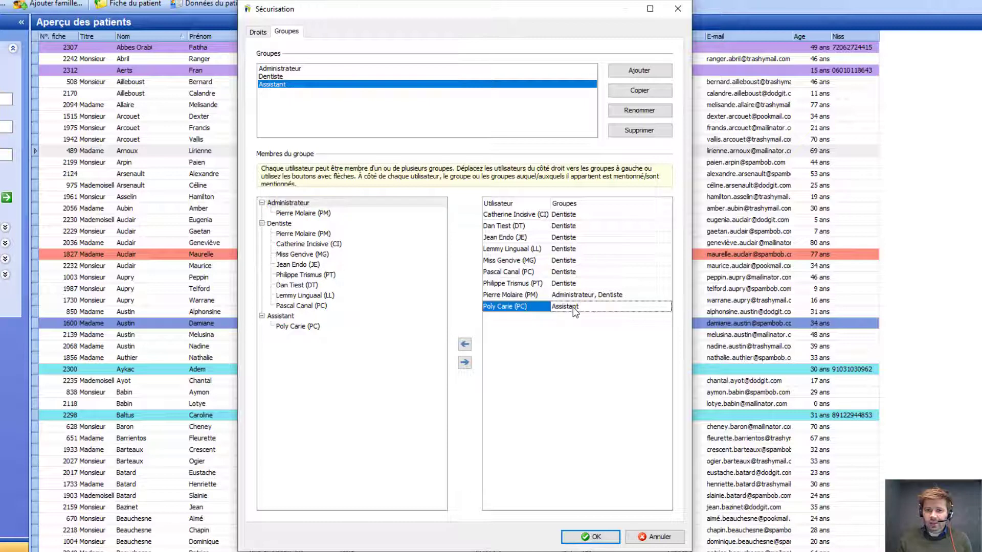
pyautogui.click(666, 307)
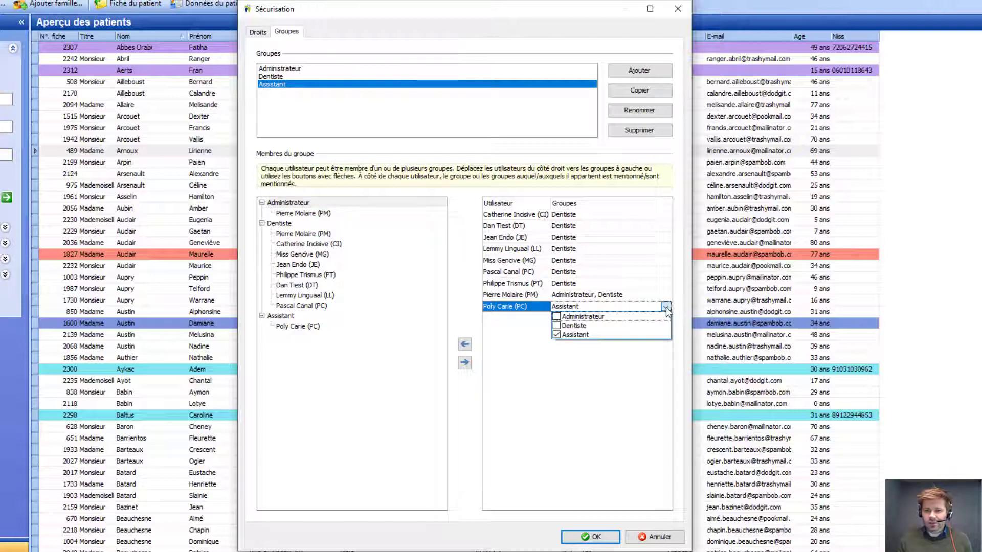
pyautogui.click(556, 317)
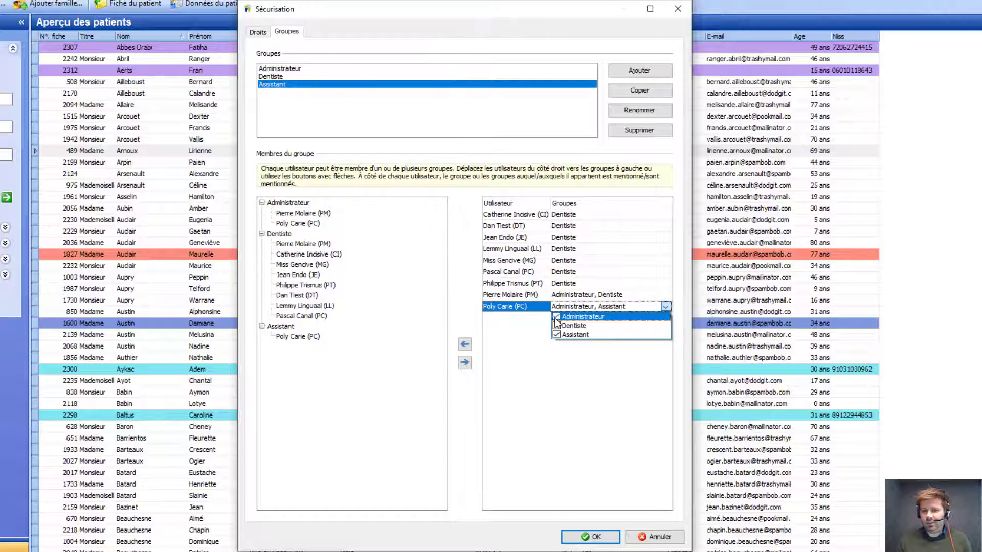
pyautogui.click(556, 318)
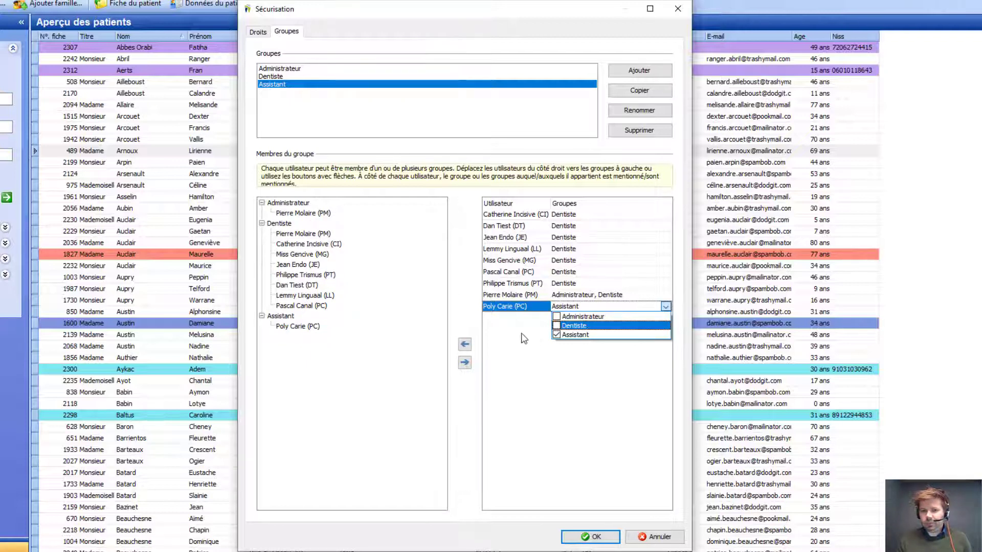
pyautogui.click(517, 311)
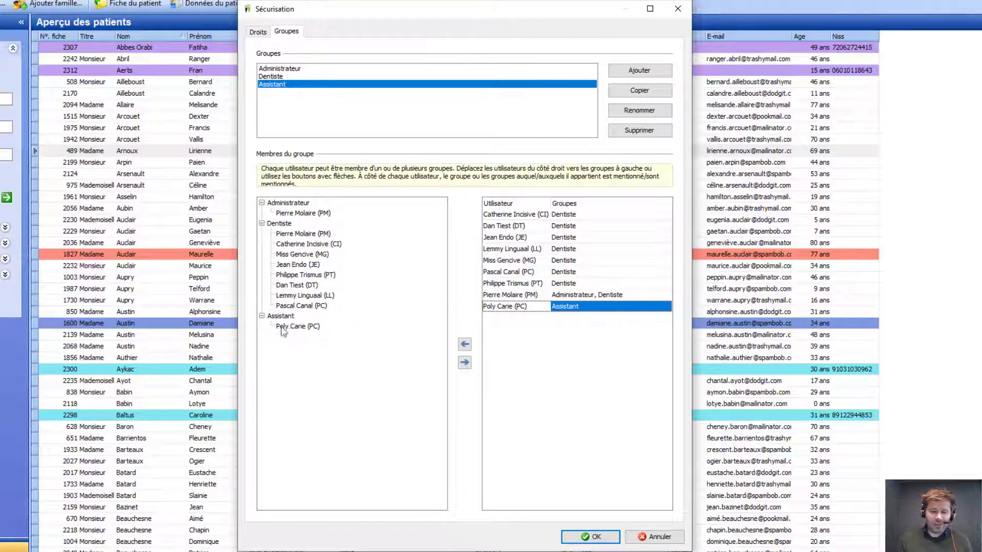
# Remove the assistant user from the Assistant group and add it back, doing this twice
pyautogui.click(281, 317)
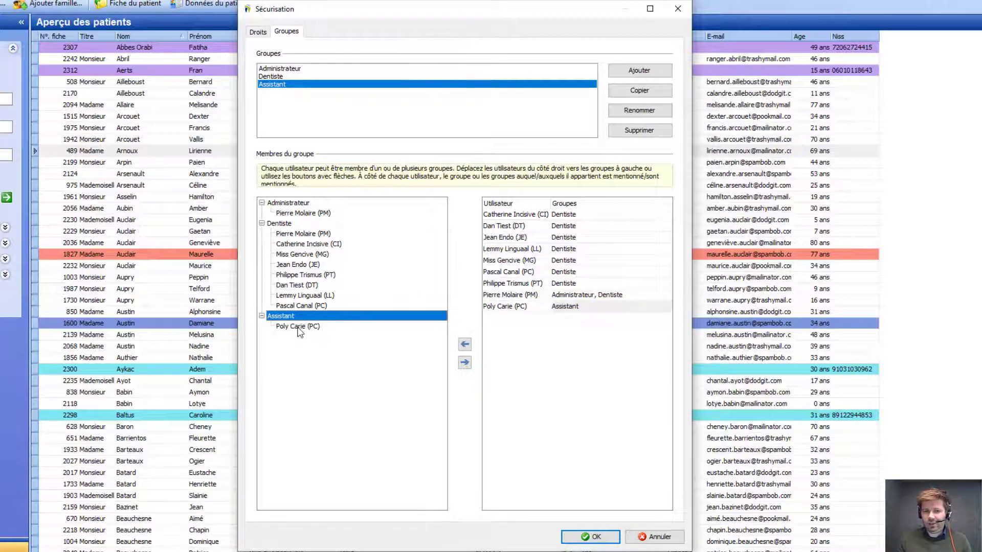
pyautogui.click(298, 327)
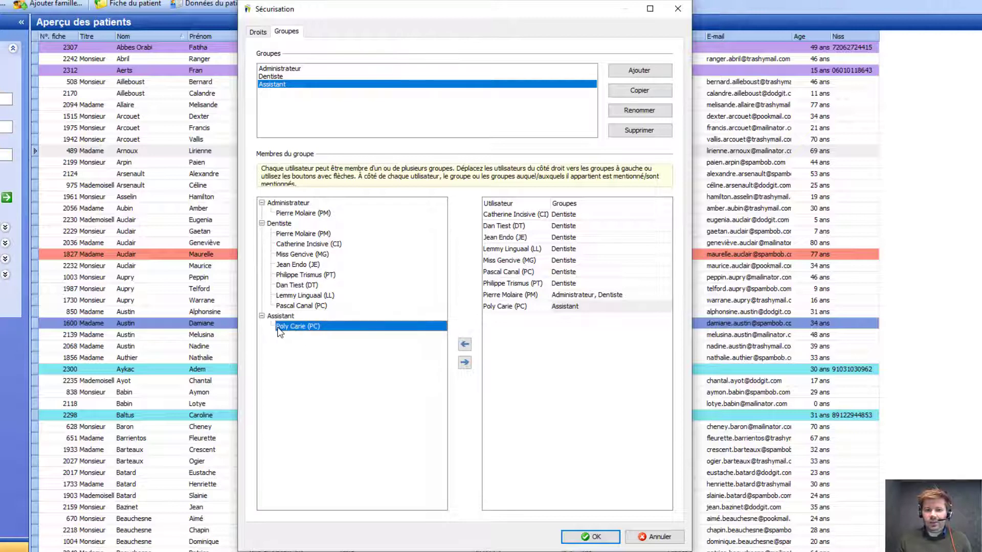
pyautogui.doubleClick(298, 326)
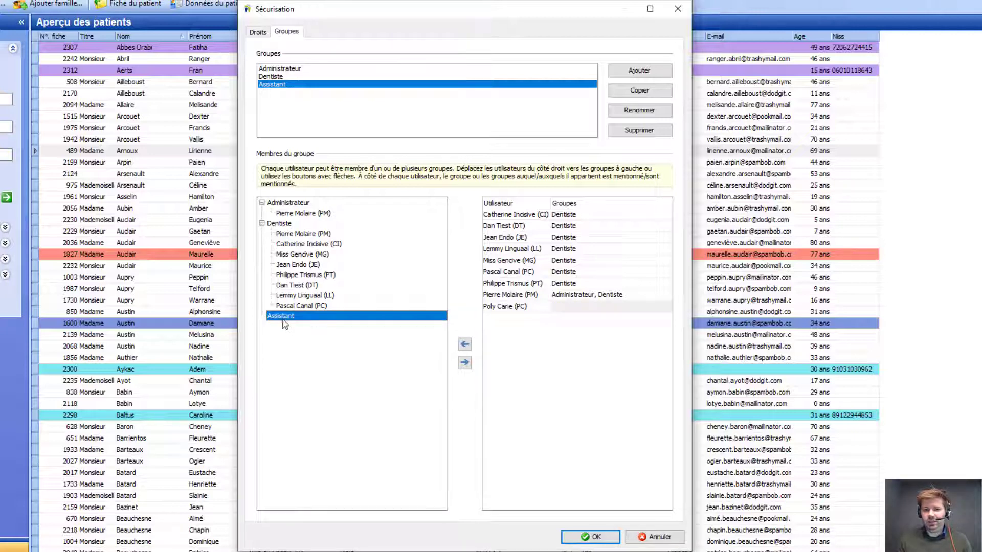
pyautogui.doubleClick(522, 307)
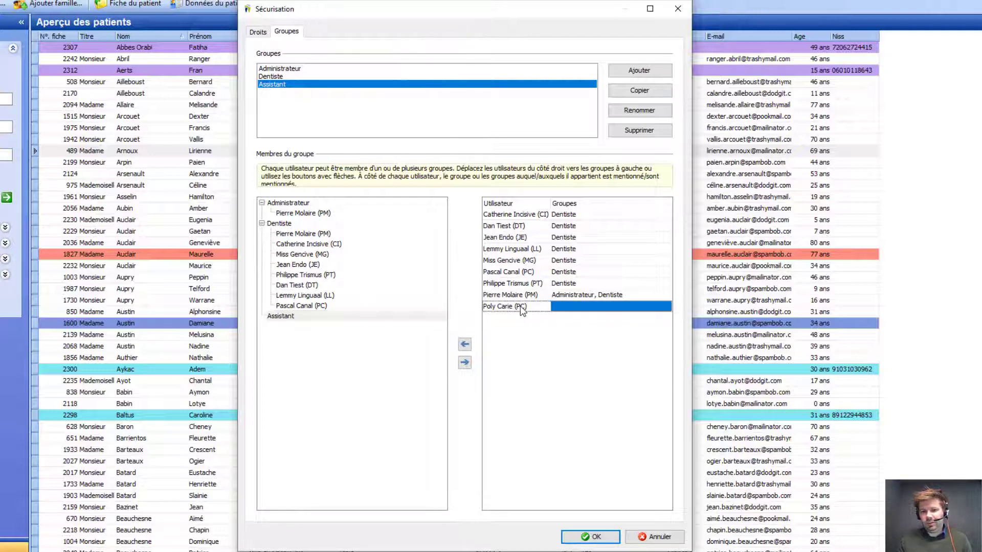
pyautogui.click(280, 317)
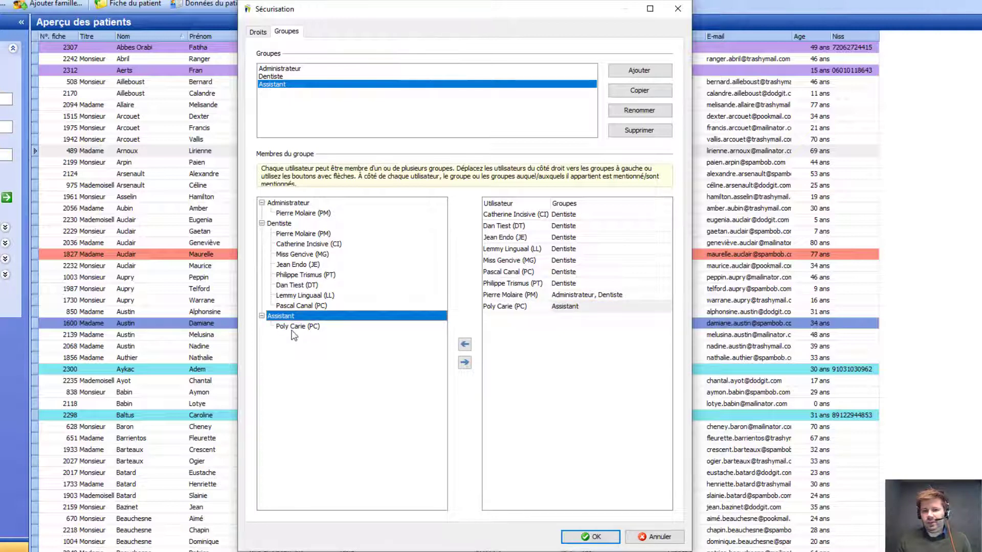
pyautogui.doubleClick(293, 327)
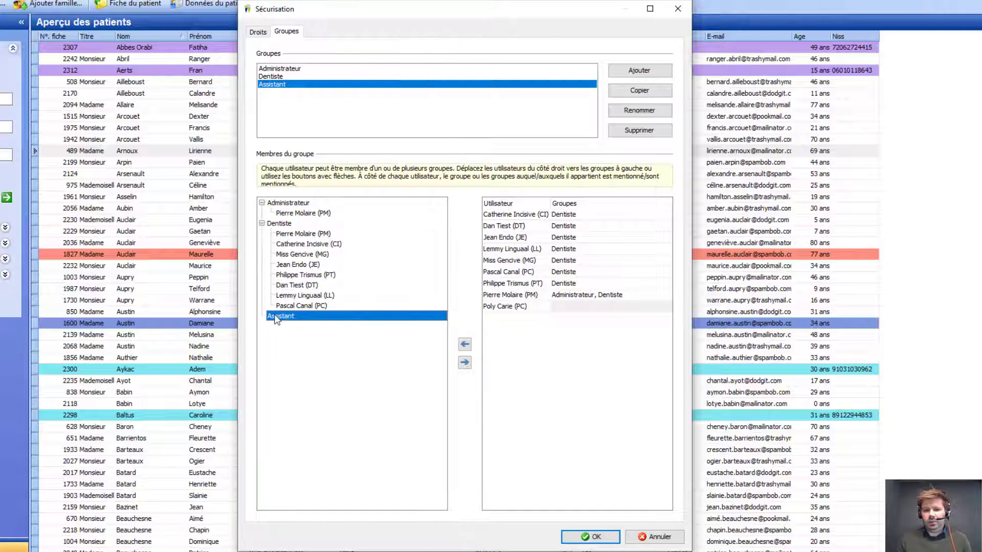
pyautogui.doubleClick(507, 306)
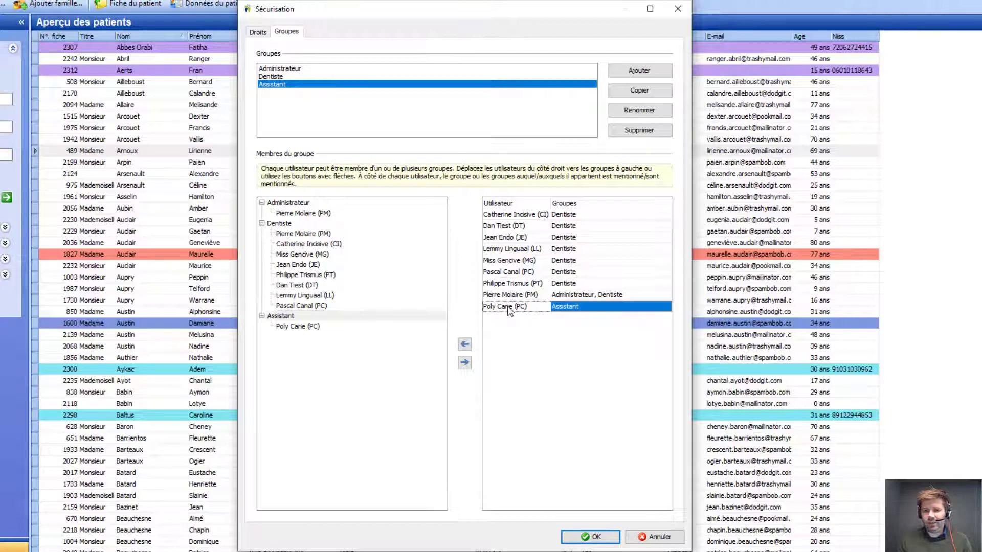
# Remove the assistant user from the Assistant group, leaving it without any group, and save the security settings
pyautogui.click(282, 327)
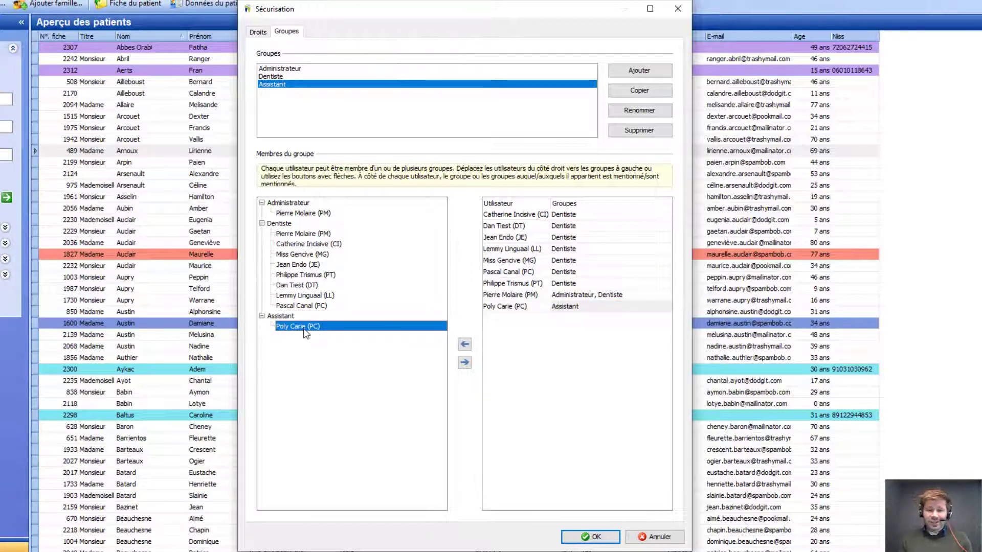
pyautogui.moveTo(305, 334); pyautogui.dragTo(566, 330)
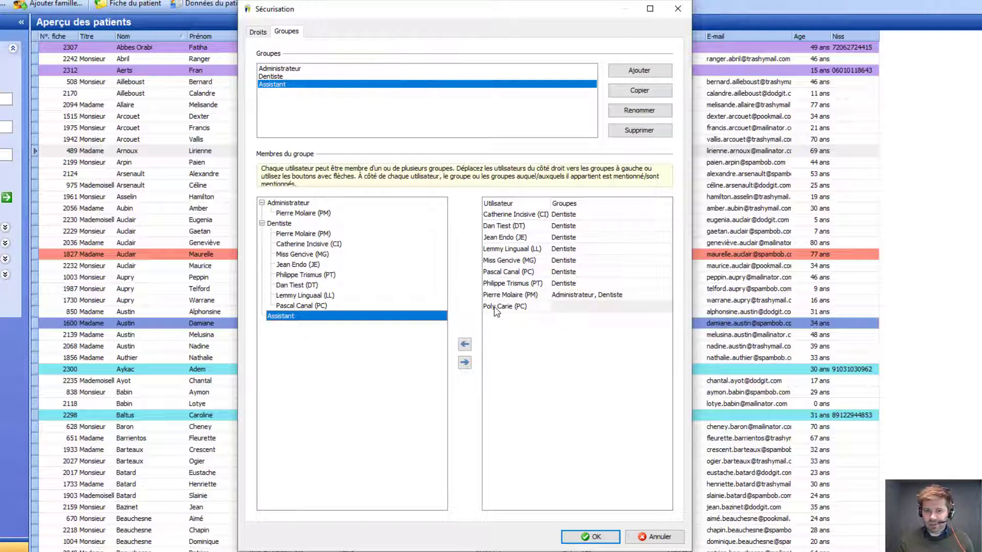
pyautogui.click(577, 307)
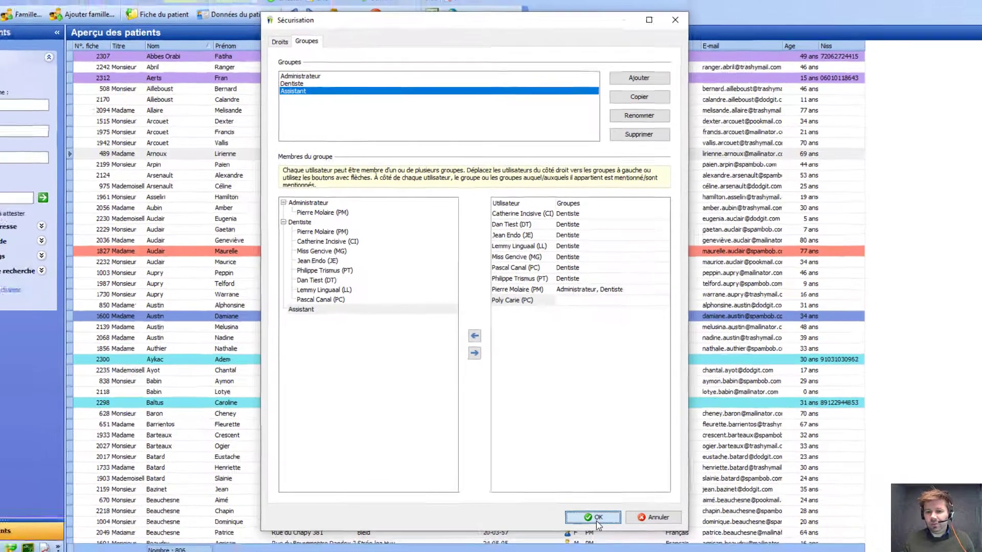
pyautogui.click(595, 540)
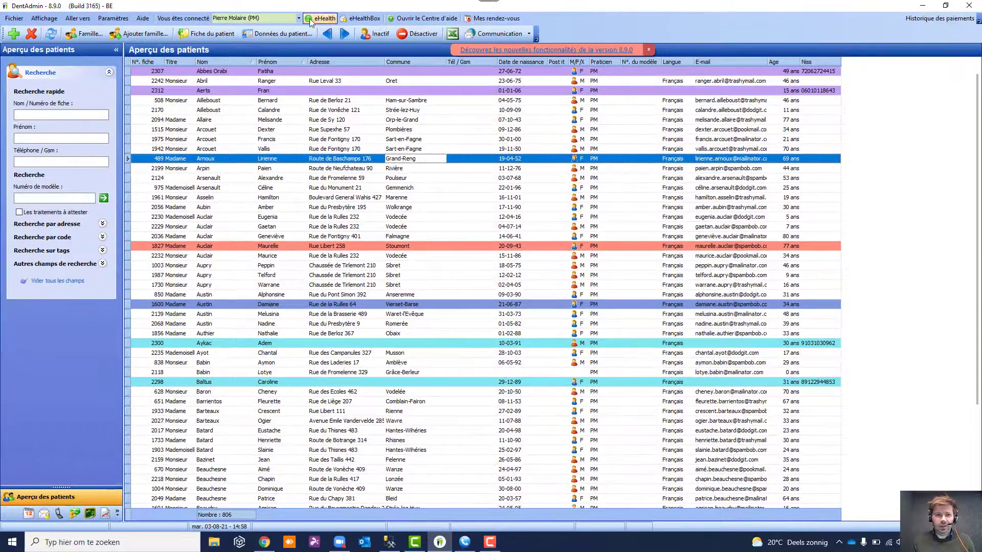
# Switch the connected user to the assistant account that belongs to no group
pyautogui.click(299, 18)
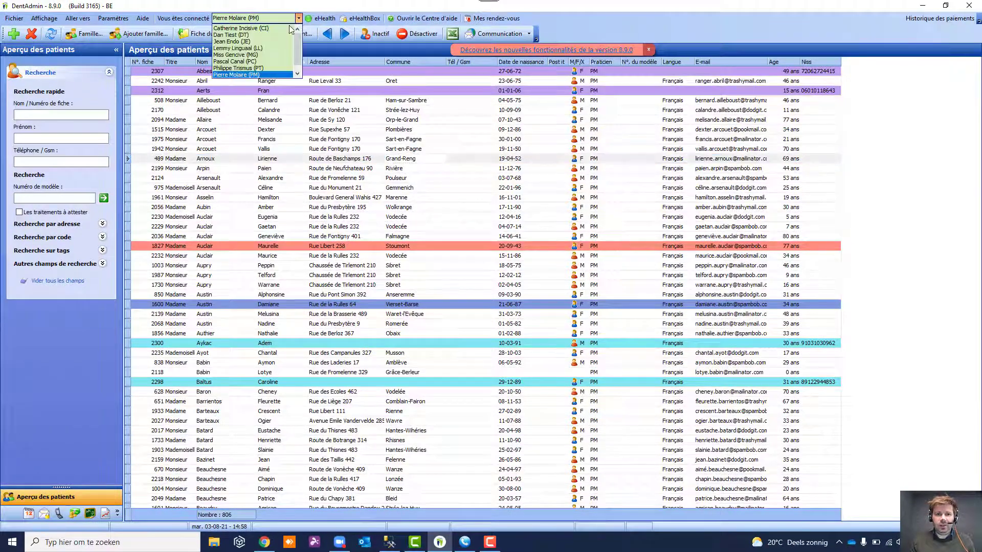
pyautogui.click(297, 73)
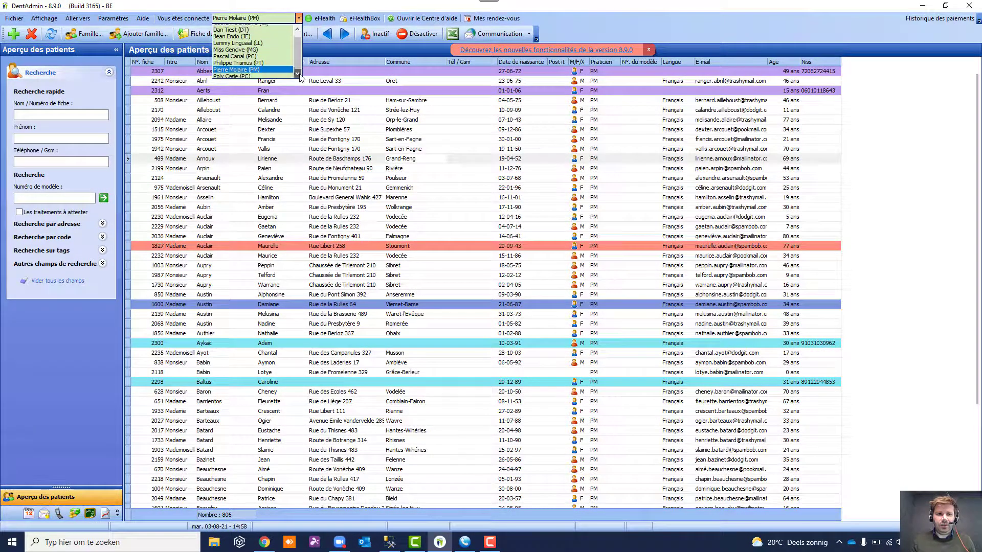
pyautogui.click(246, 76)
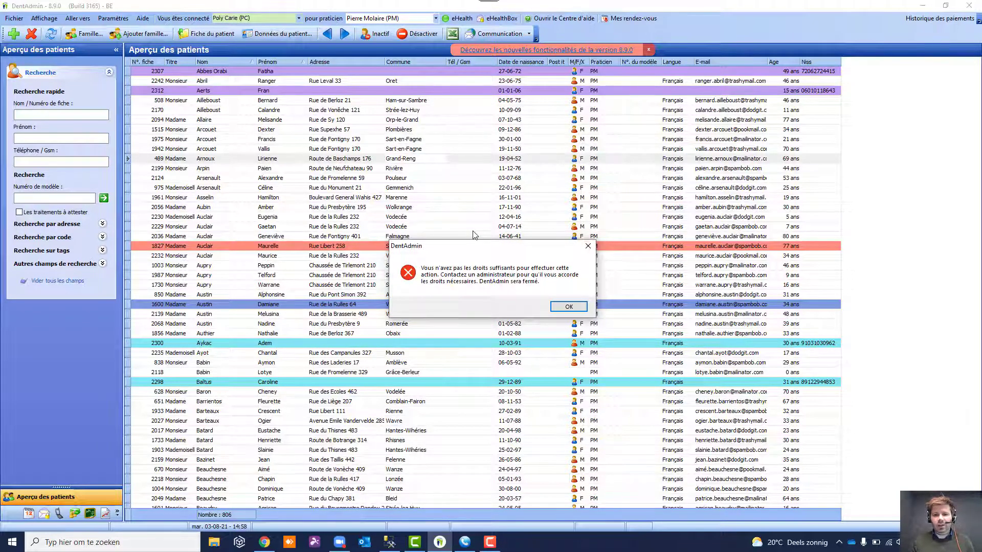
# Try to log in again with the assistant account that belongs to no group, dismissing the rights errors
pyautogui.click(569, 306)
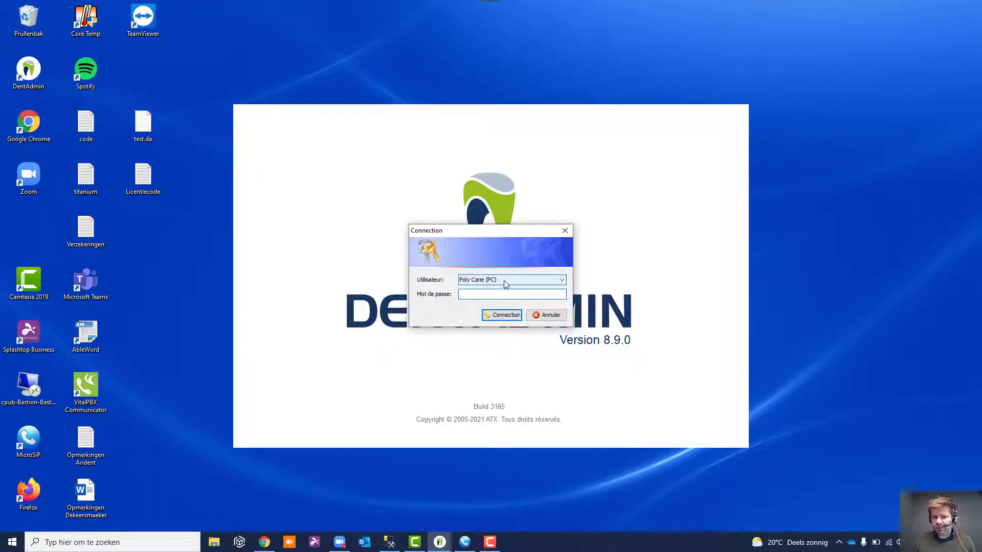
pyautogui.click(505, 315)
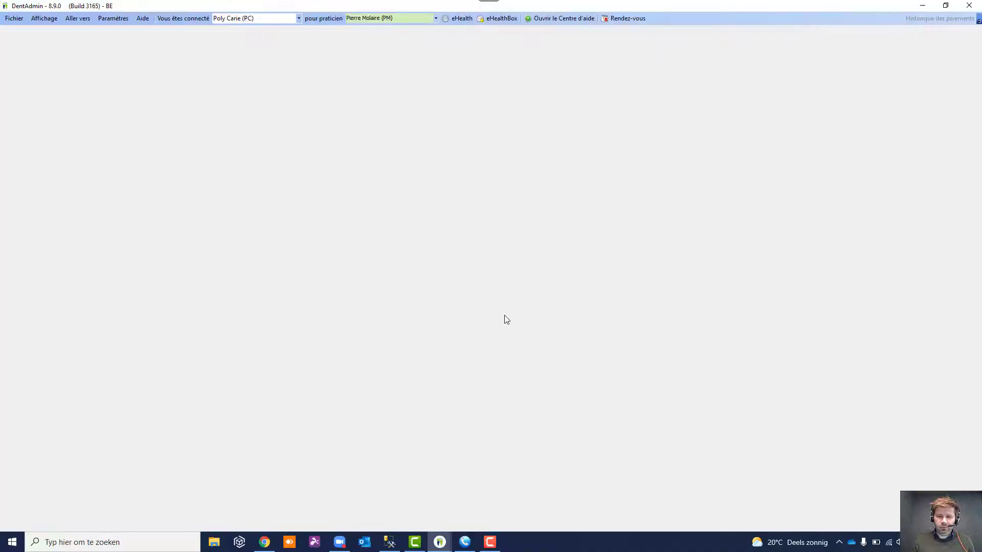
pyautogui.click(563, 308)
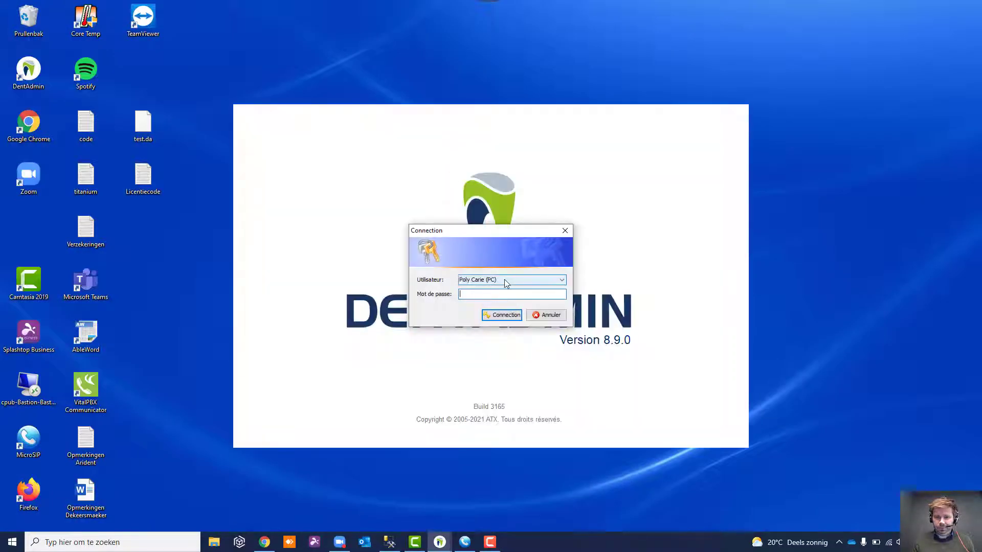
# Log in with the administrator's account instead of the assistant's
pyautogui.click(504, 281)
pyautogui.click(497, 344)
pyautogui.click(502, 315)
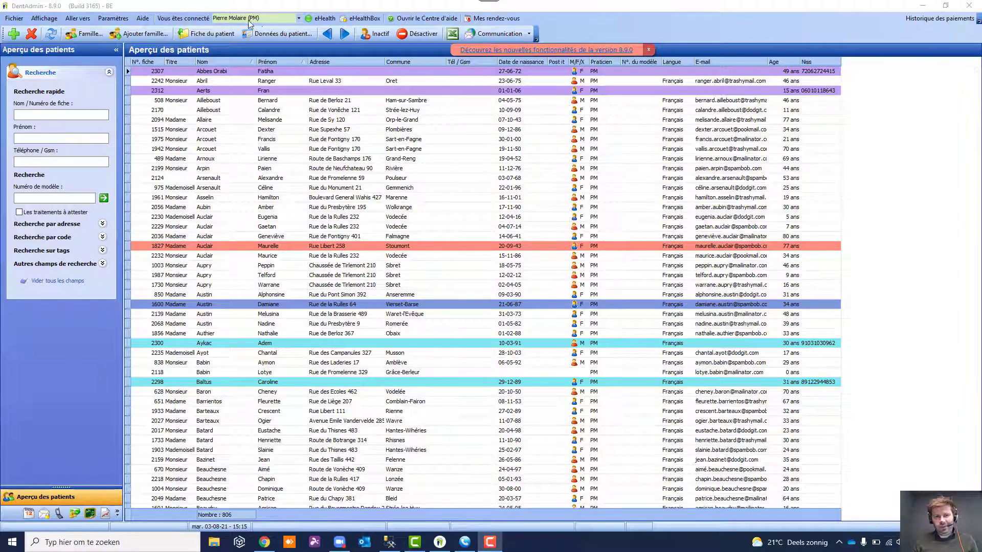
# Open the rights management settings and add the assistant user to the Assistant group
pyautogui.click(114, 18)
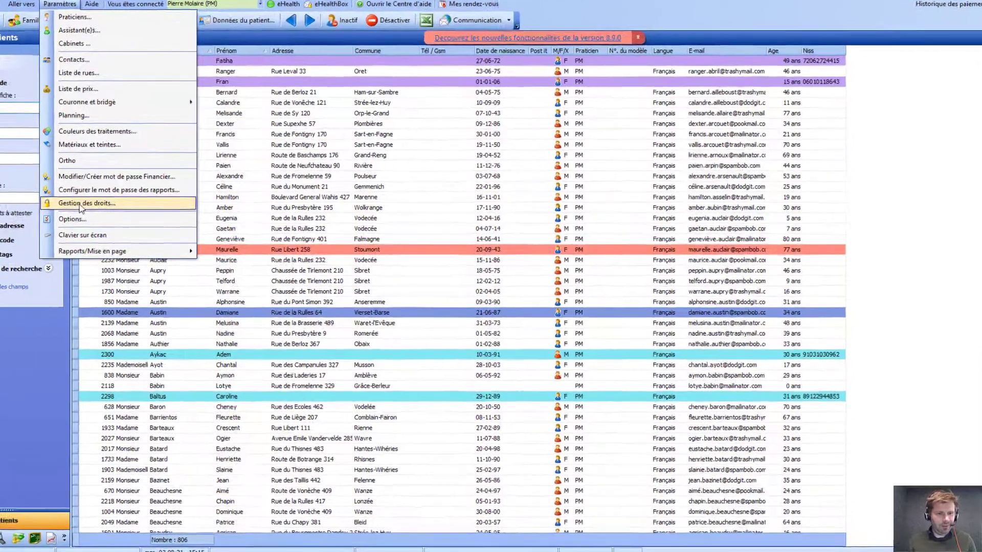
pyautogui.click(138, 204)
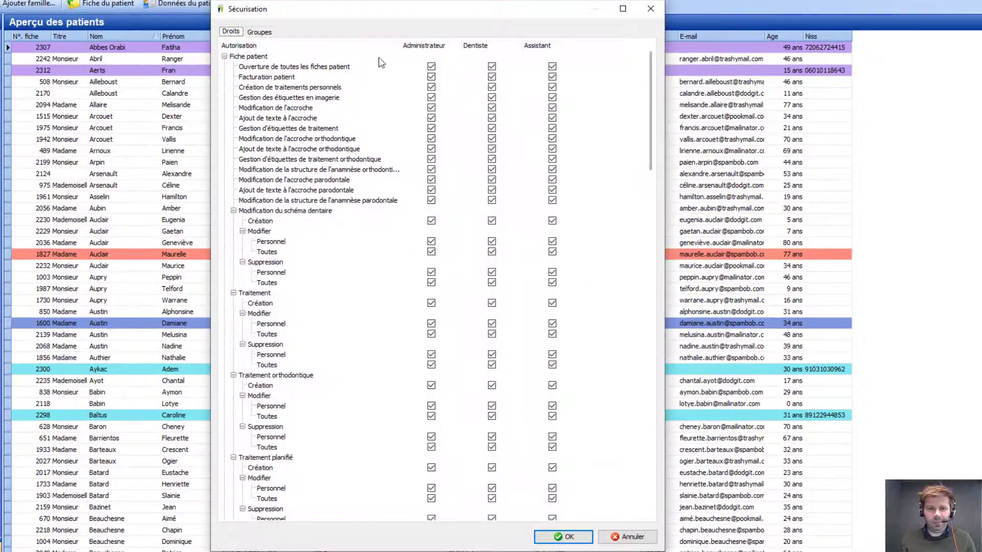
pyautogui.click(260, 32)
pyautogui.click(471, 306)
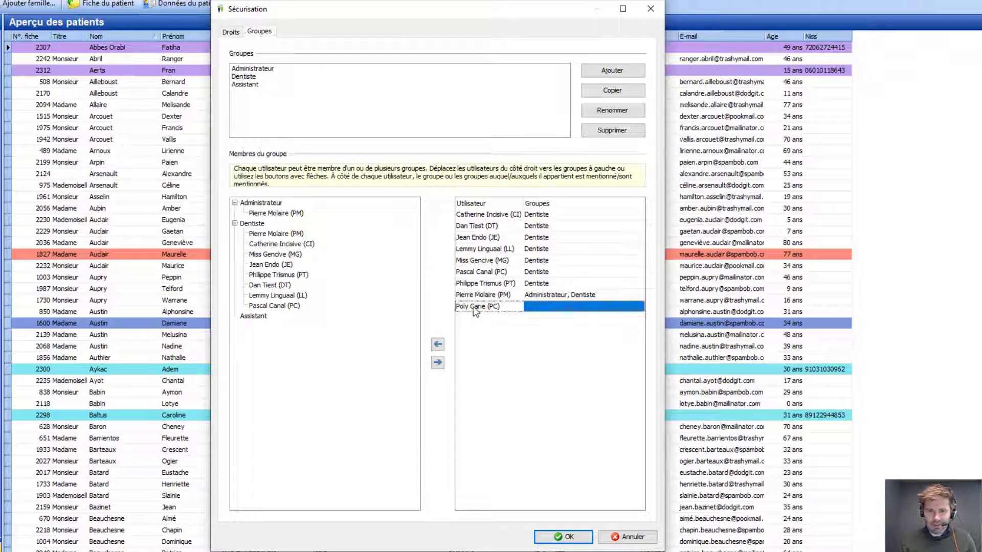
pyautogui.click(247, 317)
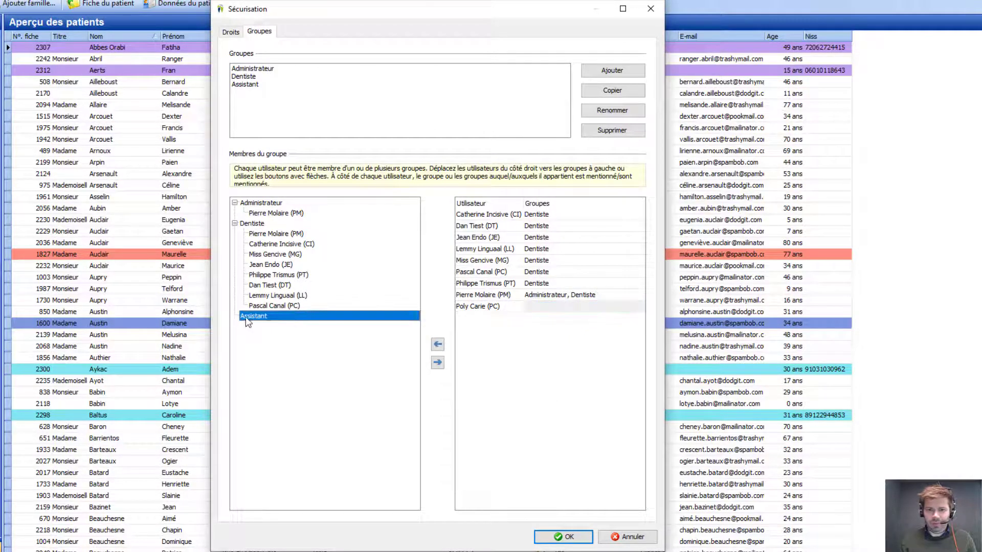
pyautogui.click(479, 308)
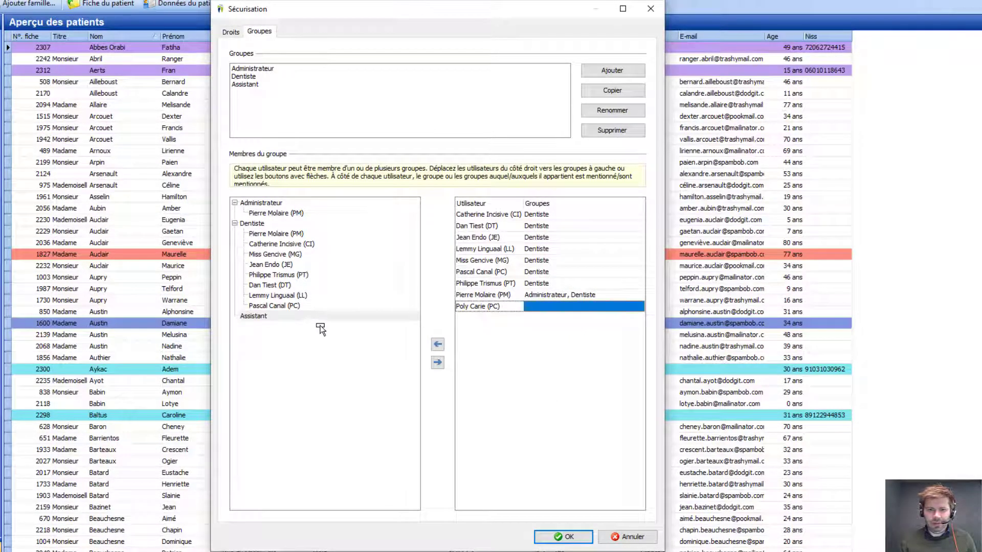
pyautogui.click(259, 318)
pyautogui.doubleClick(488, 310)
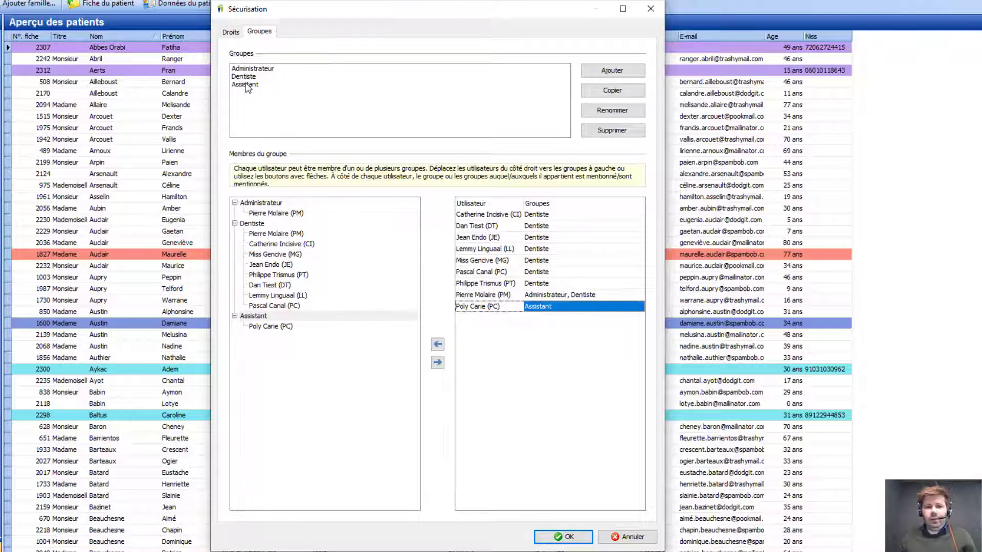
# Create a new security group named Coordinateur
pyautogui.click(613, 72)
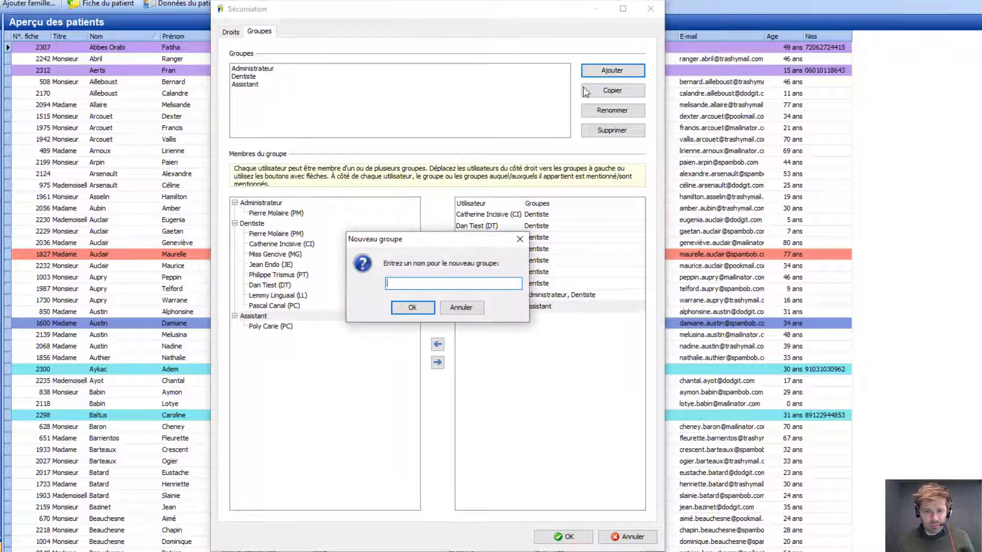
pyautogui.write('Coor')
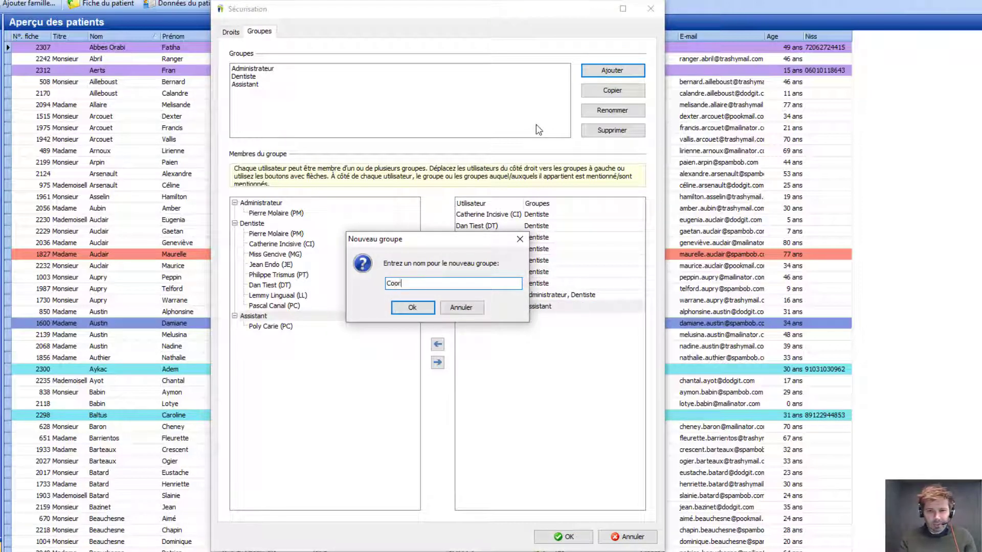
pyautogui.write('dinatrice')
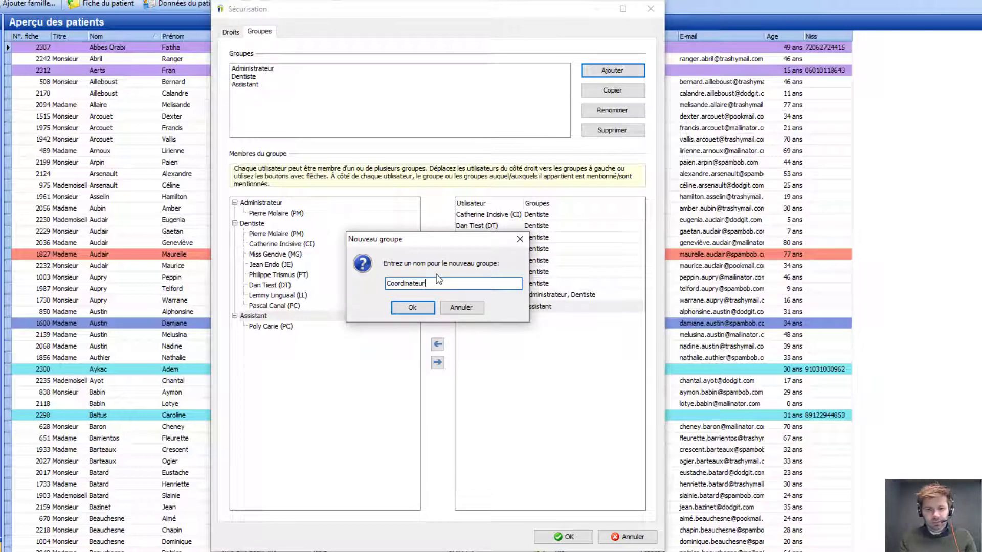
pyautogui.click(417, 308)
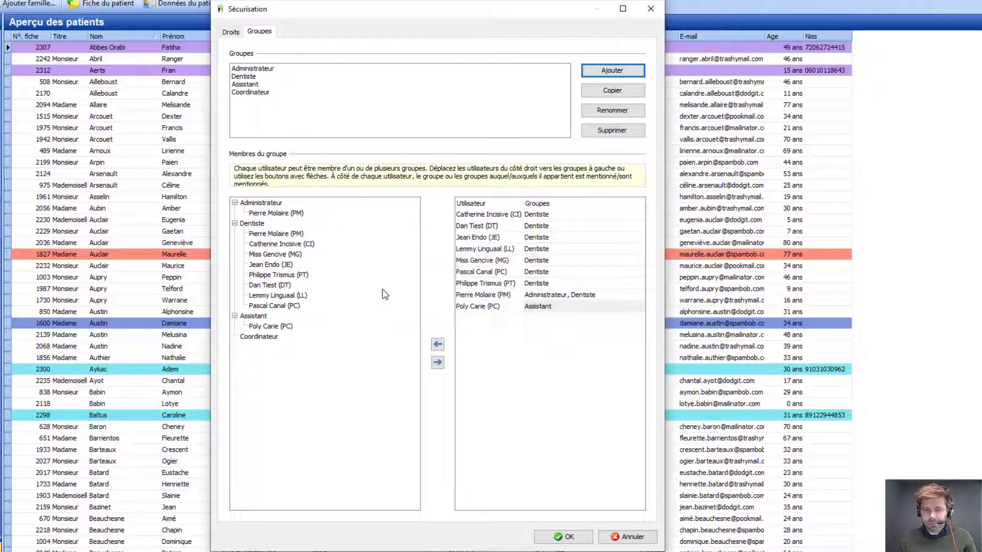
# Add the assistant user to the Coordinateur group in addition to the Assistant group
pyautogui.click(251, 92)
pyautogui.click(251, 84)
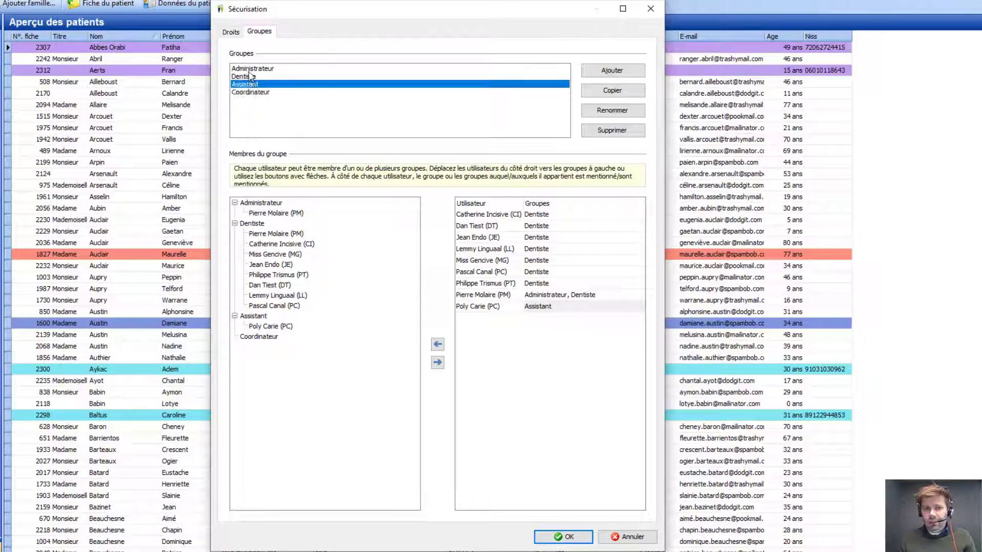
pyautogui.click(251, 68)
pyautogui.click(249, 92)
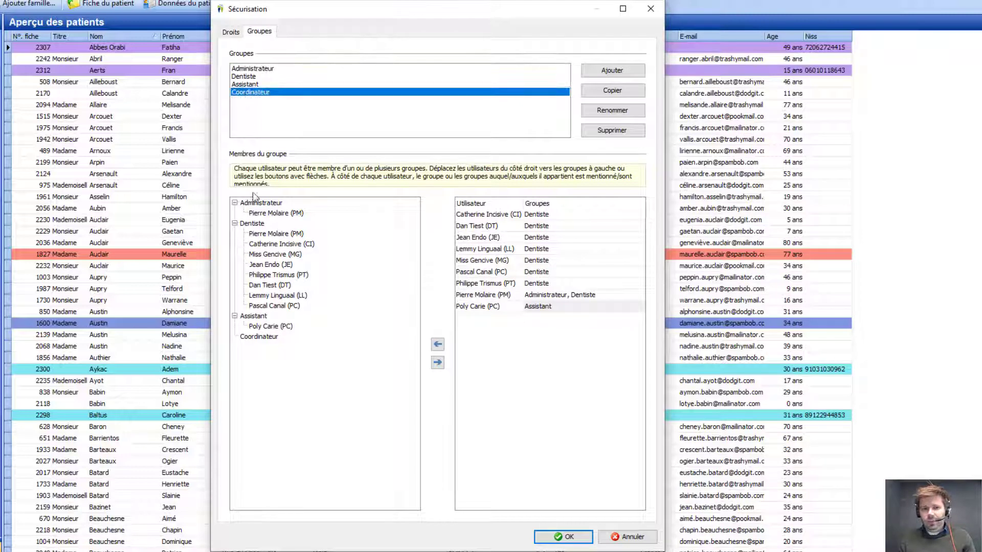
pyautogui.click(258, 205)
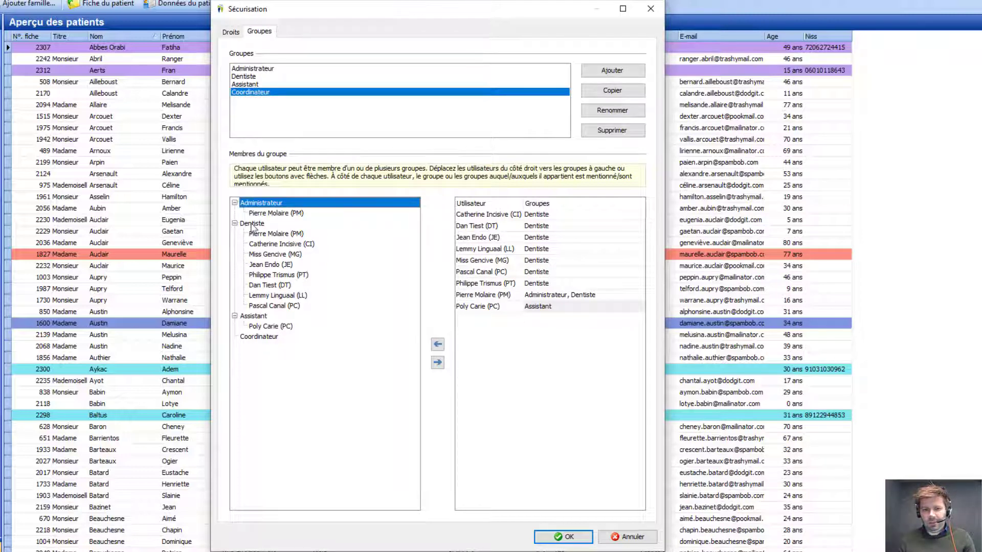
pyautogui.click(251, 224)
pyautogui.click(250, 317)
pyautogui.click(258, 337)
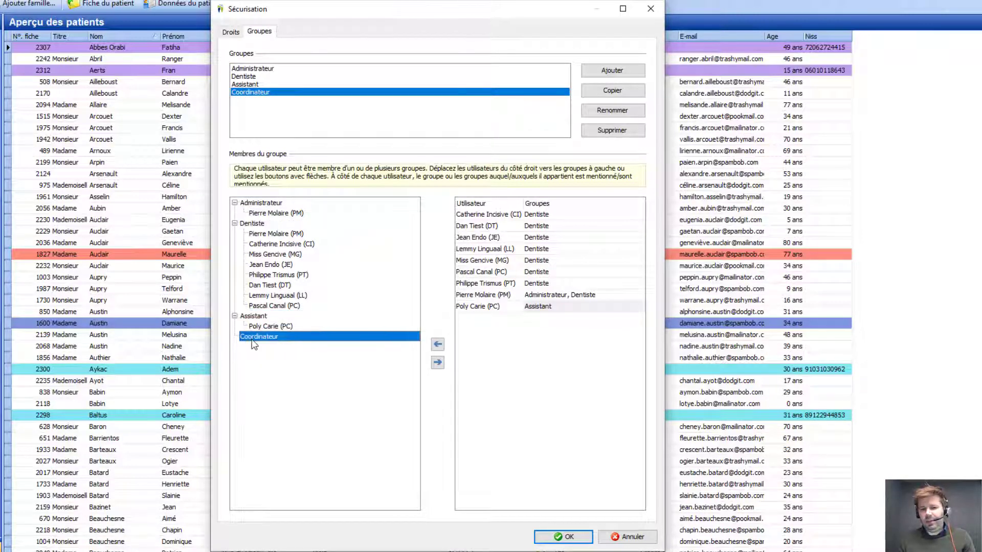
pyautogui.click(477, 309)
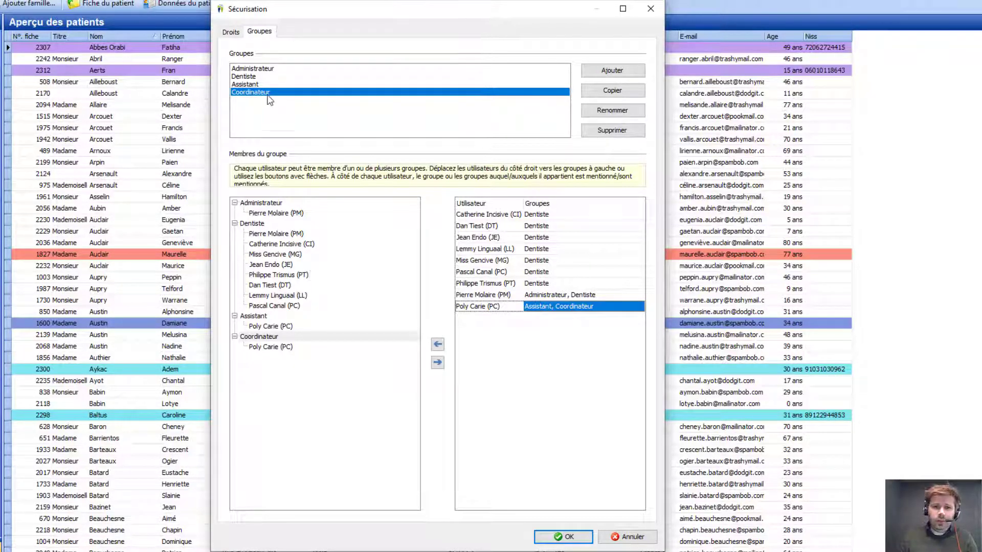
# Grant the Coordinateur group the Gestion de droits right under Configurations, and withdraw it again
pyautogui.click(231, 32)
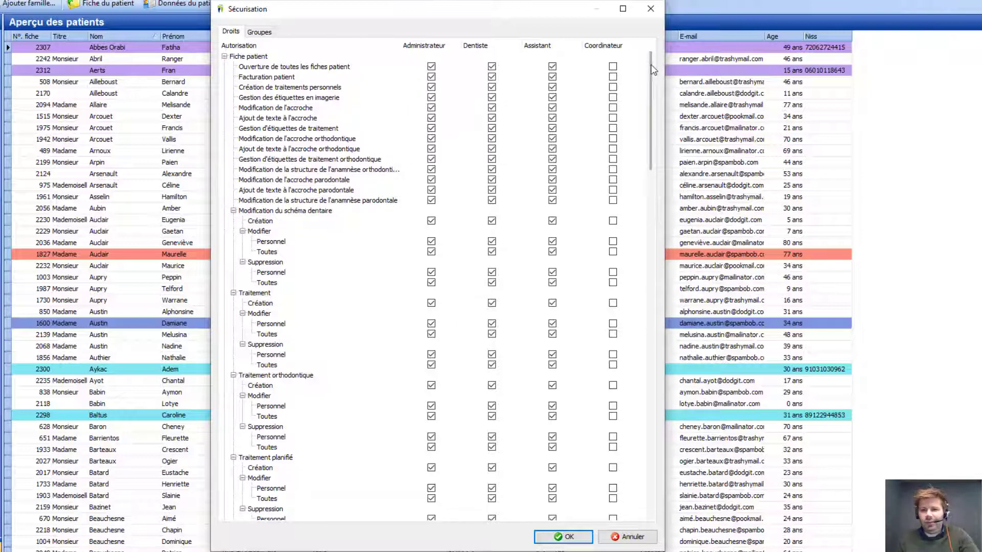
pyautogui.moveTo(654, 69)
pyautogui.mouseDown()
pyautogui.moveTo(636, 285)
pyautogui.moveTo(649, 356)
pyautogui.moveTo(638, 158)
pyautogui.moveTo(646, 39)
pyautogui.moveTo(638, 149)
pyautogui.moveTo(660, 367)
pyautogui.moveTo(655, 438)
pyautogui.mouseUp()
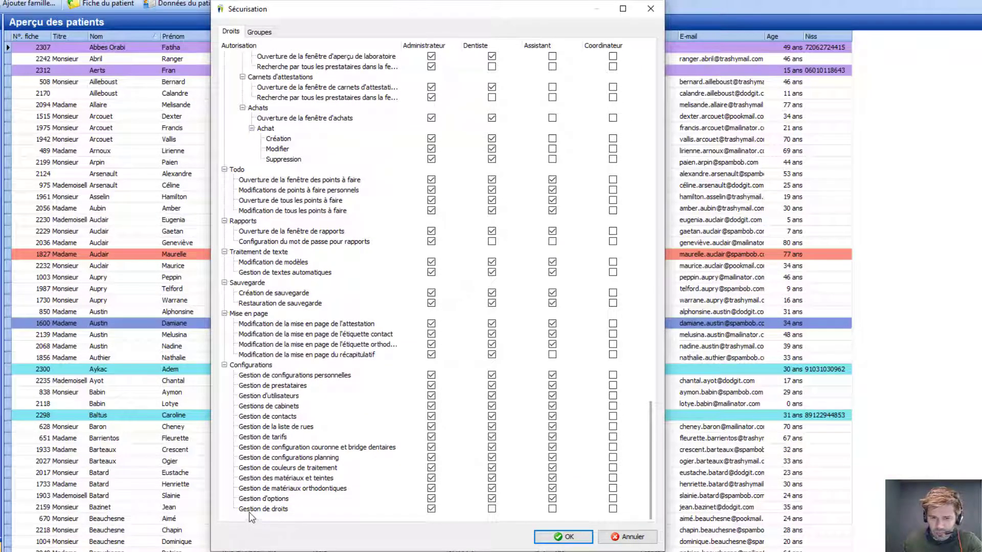
pyautogui.click(268, 511)
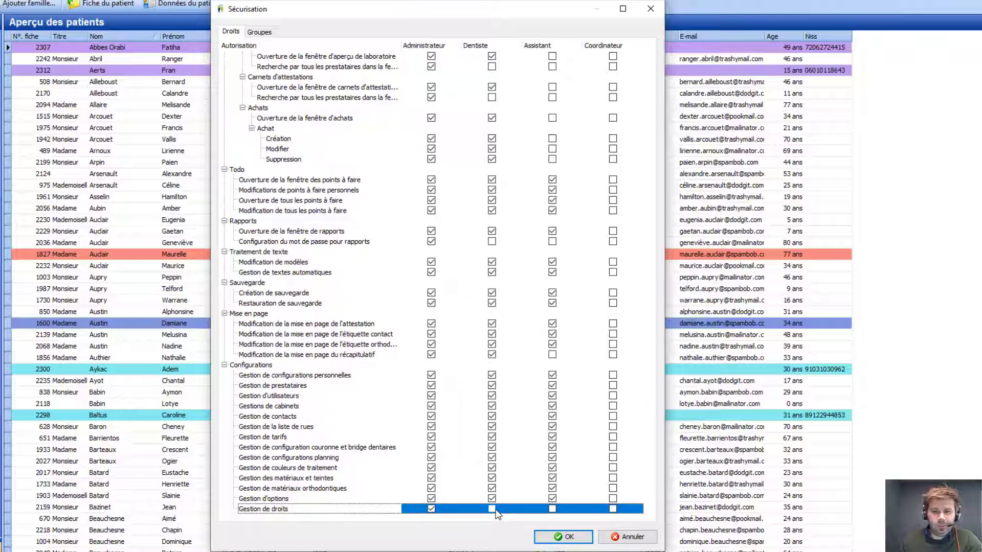
pyautogui.click(614, 510)
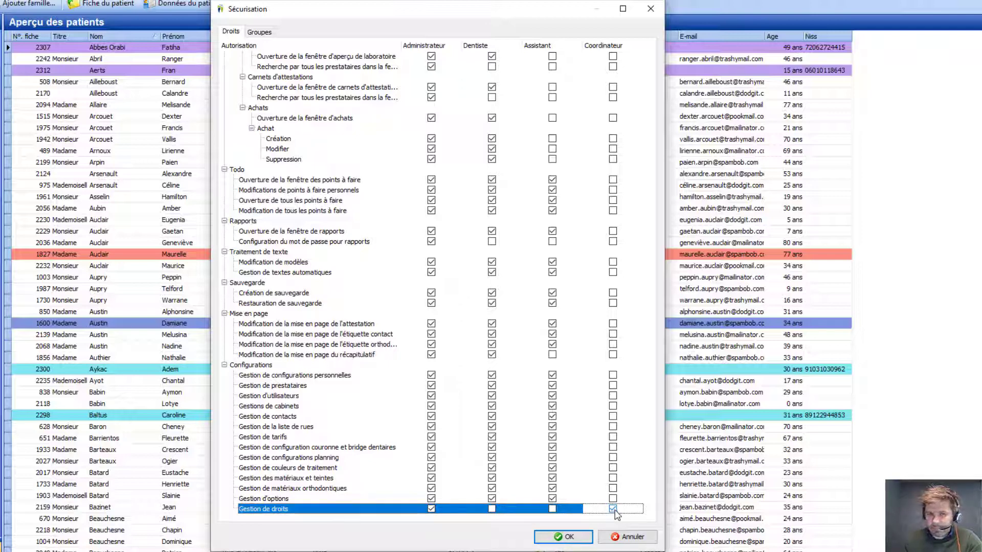
pyautogui.click(614, 510)
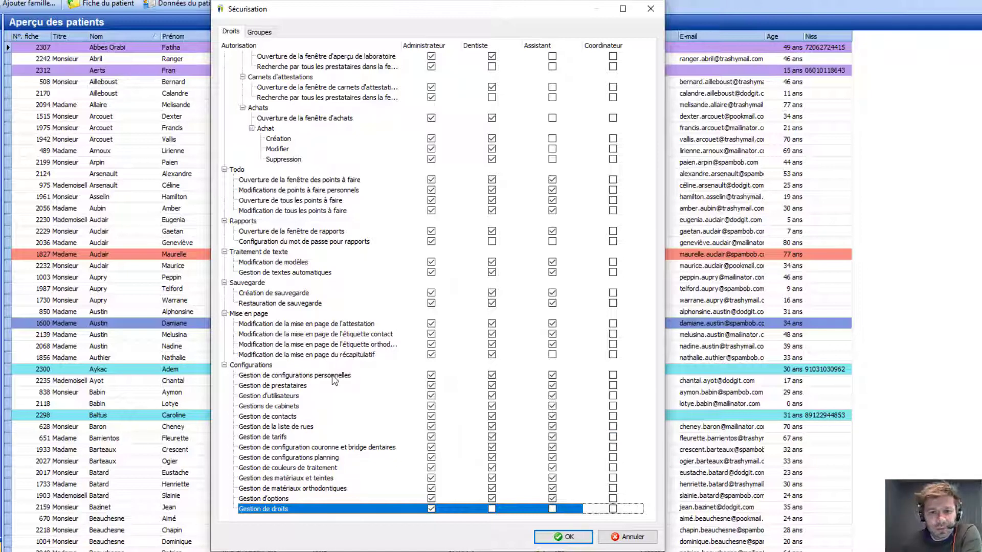
# Withdraw the Dentiste group's rights to manage personal configurations, prestataires, utilisateurs and cabinets, and grant all four again
pyautogui.click(492, 387)
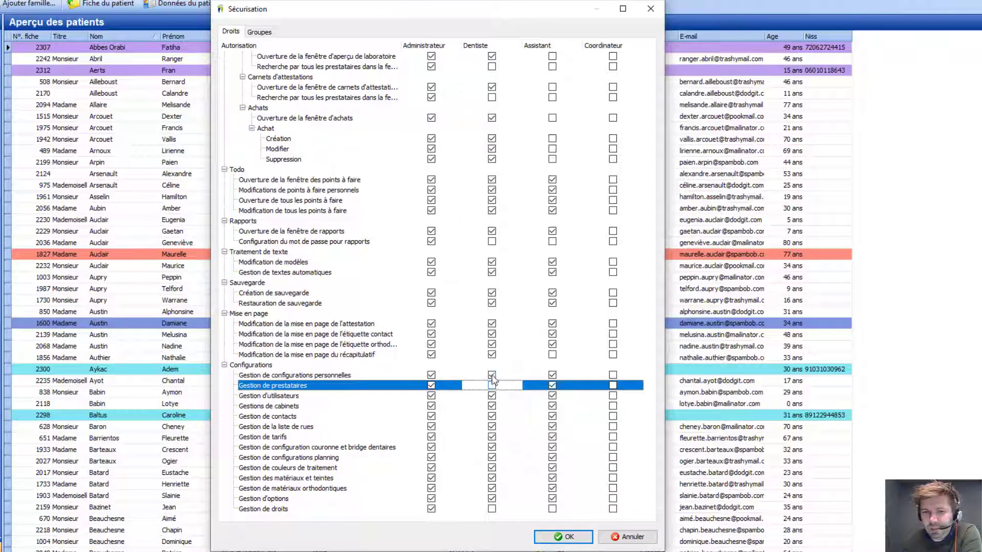
pyautogui.click(492, 376)
pyautogui.click(492, 397)
pyautogui.click(493, 396)
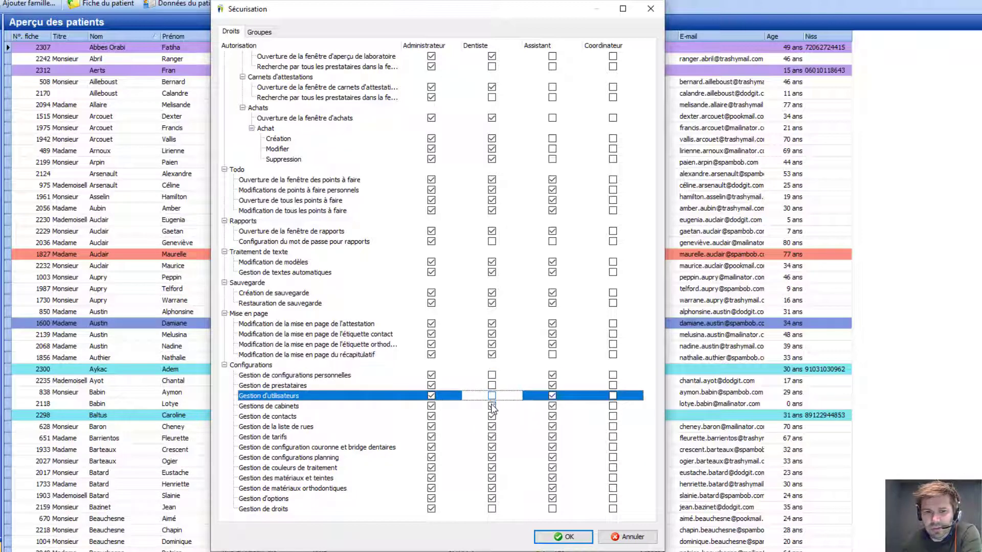
pyautogui.click(492, 407)
pyautogui.click(492, 408)
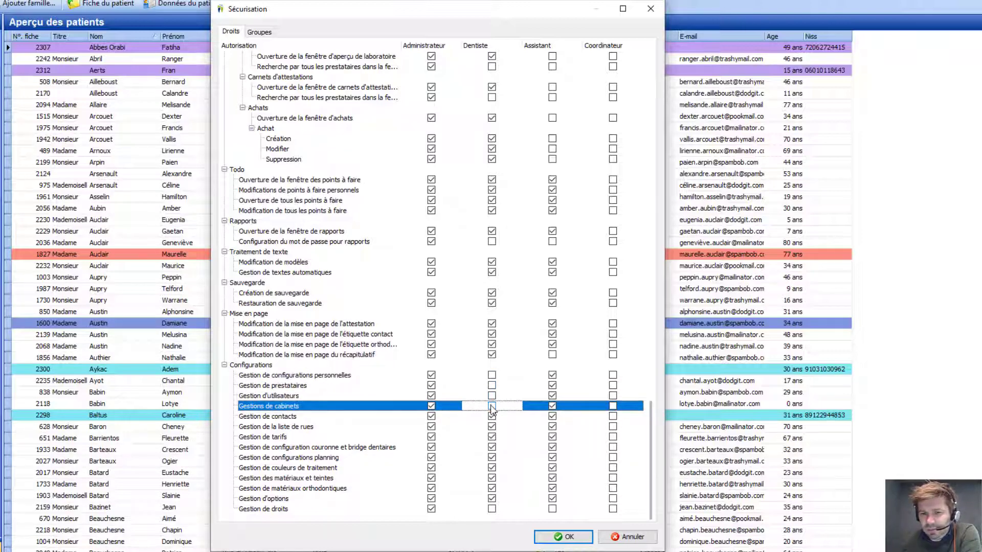
pyautogui.click(492, 395)
pyautogui.click(493, 387)
pyautogui.click(491, 376)
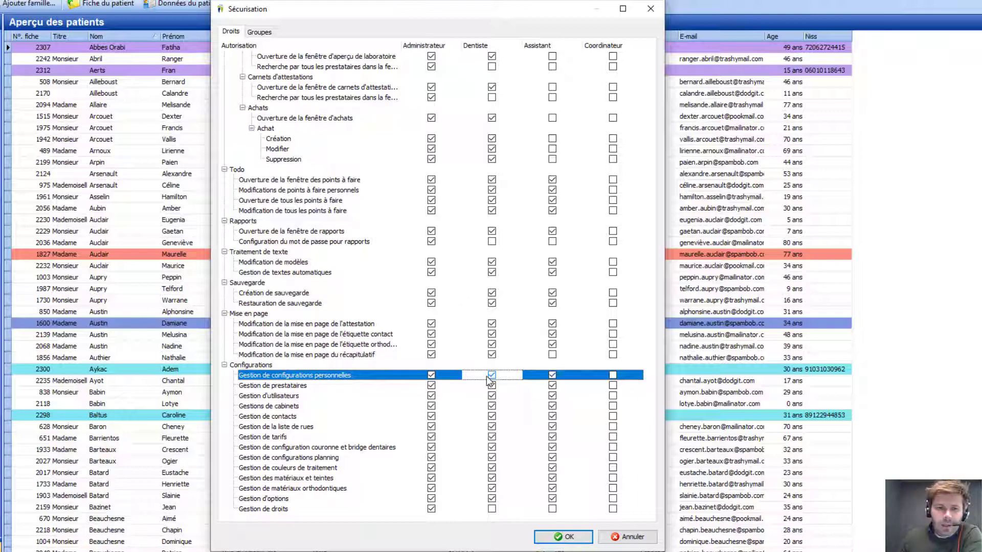
# Withdraw the Dentiste group's Toutes right for modifying Attestation/Note d'honoraires under Financier
pyautogui.scroll(5, 509, 307)
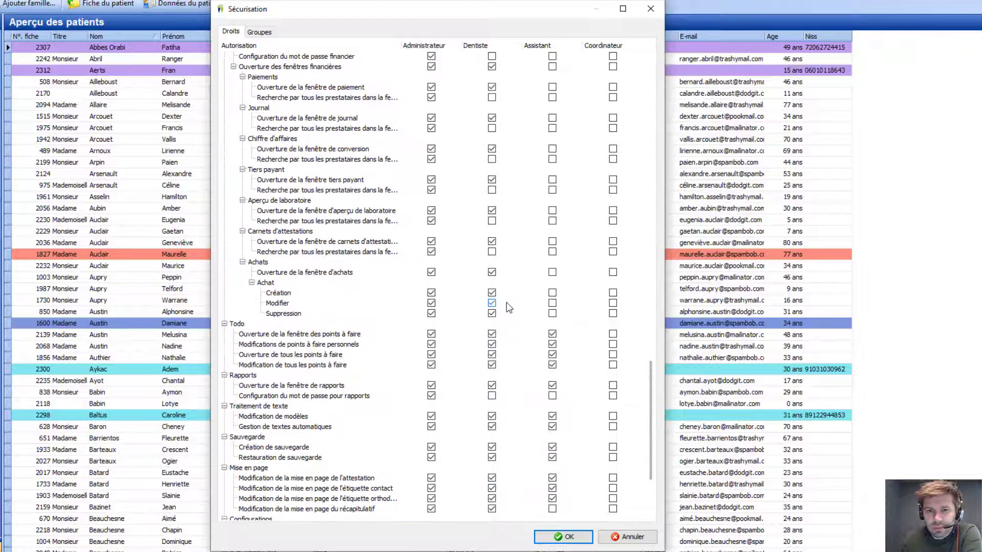
pyautogui.scroll(7, 506, 302)
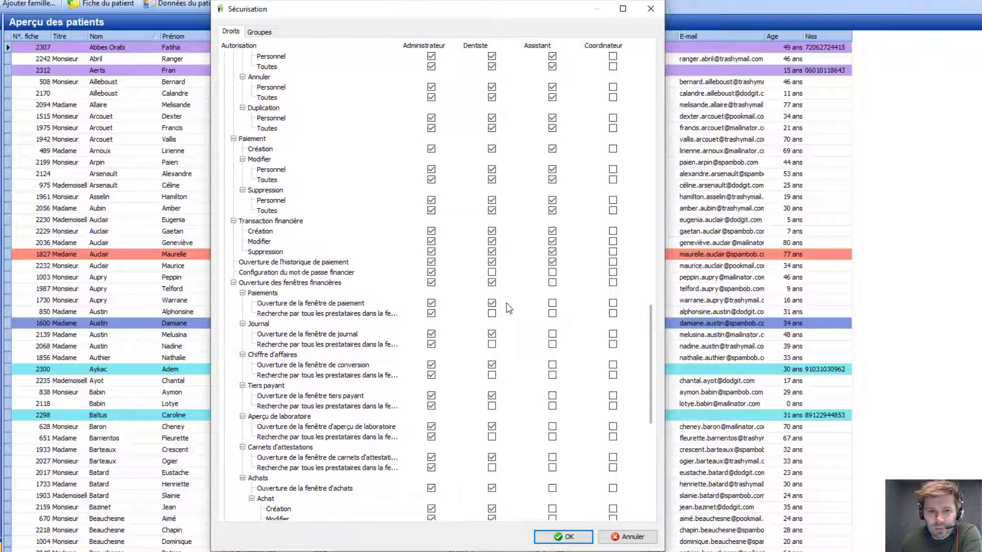
pyautogui.scroll(3, 506, 304)
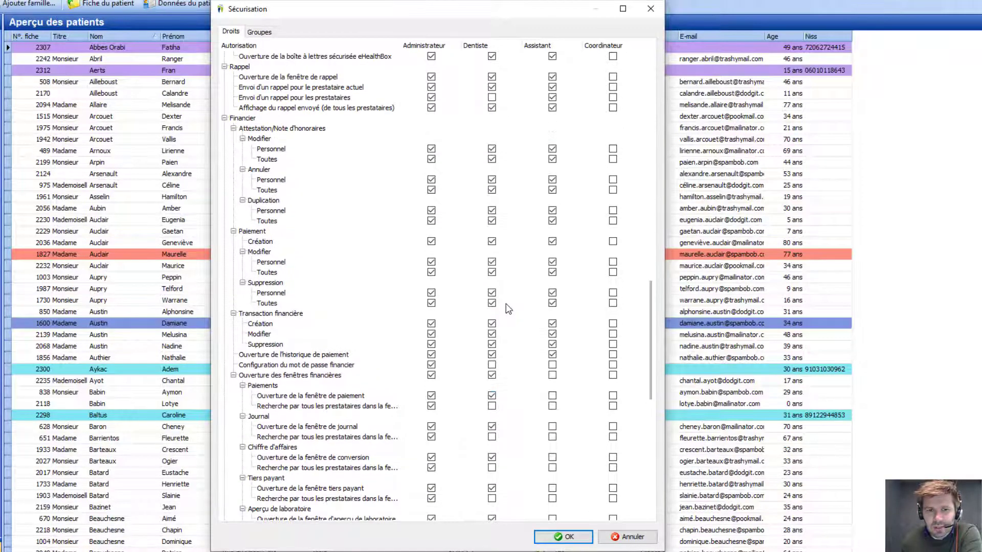
pyautogui.click(492, 150)
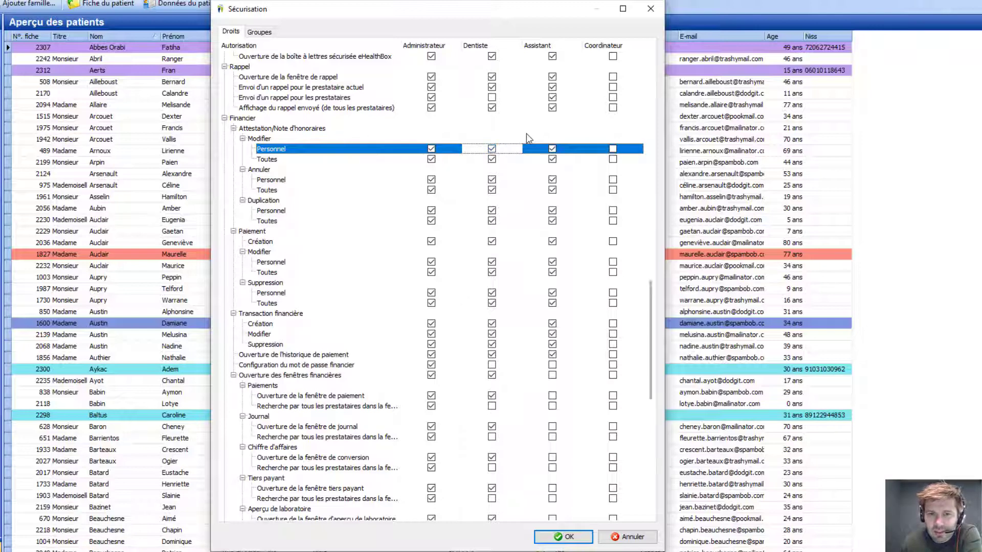
pyautogui.click(493, 159)
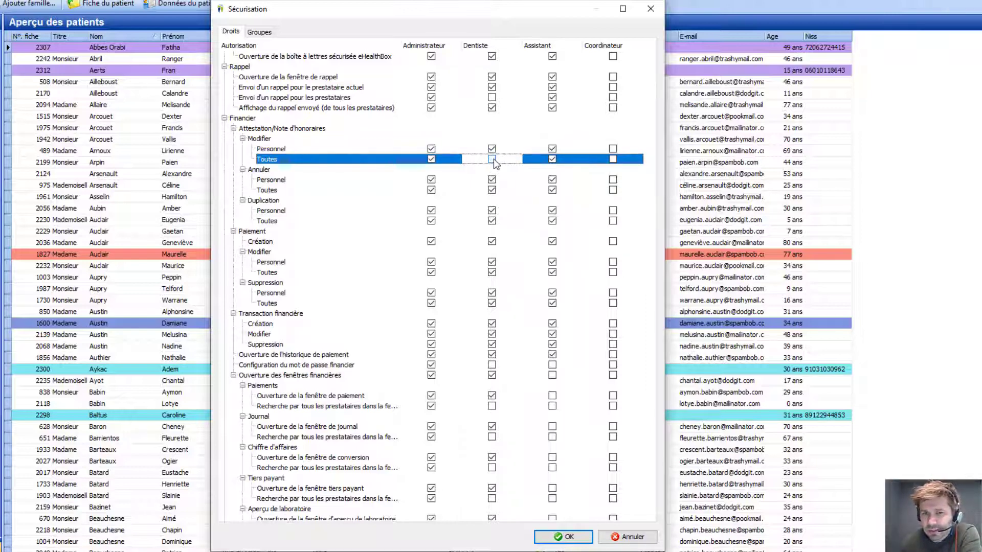
pyautogui.click(489, 157)
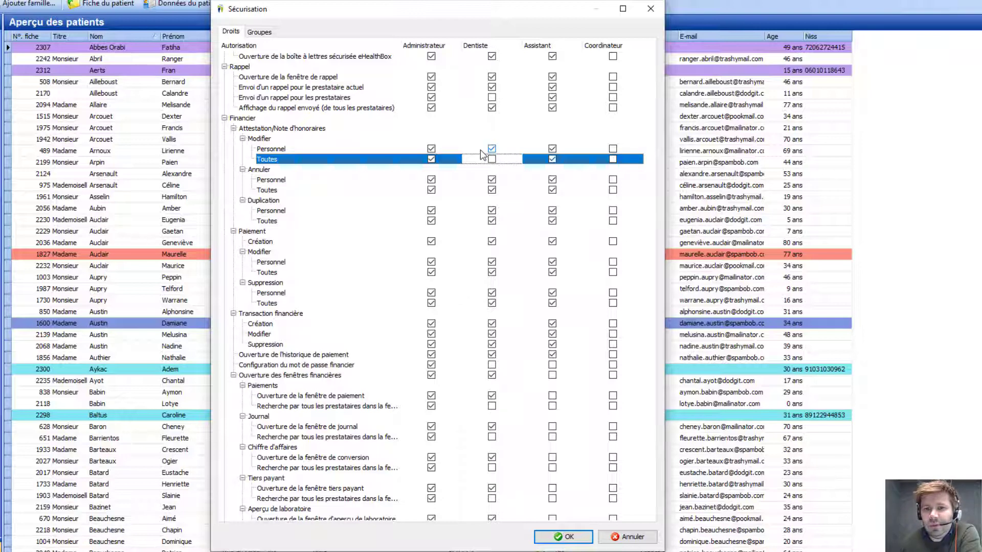
# Switch the Dentiste group's Attestation/Note d'honoraires modification rights to Toutes only, and set them back to Personnel only
pyautogui.click(480, 150)
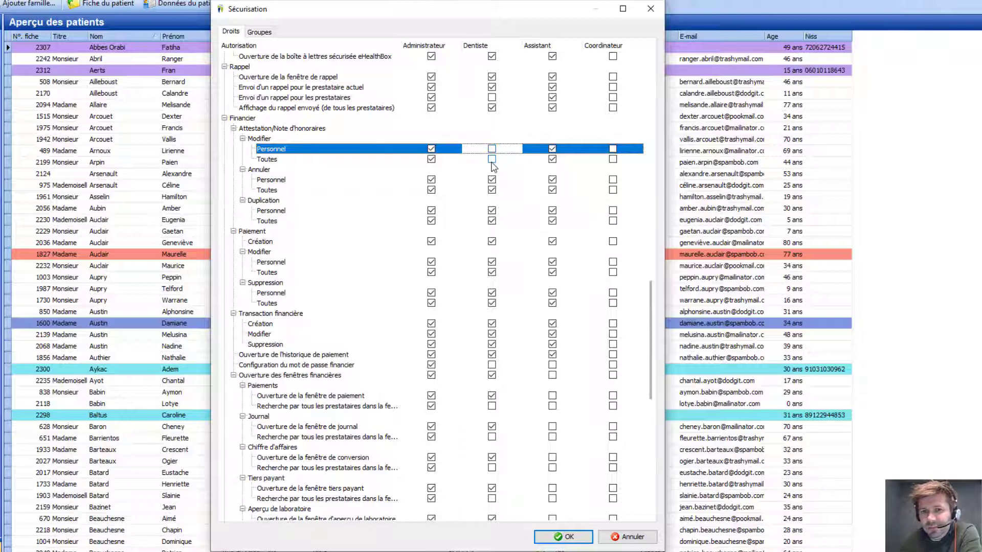
pyautogui.click(491, 160)
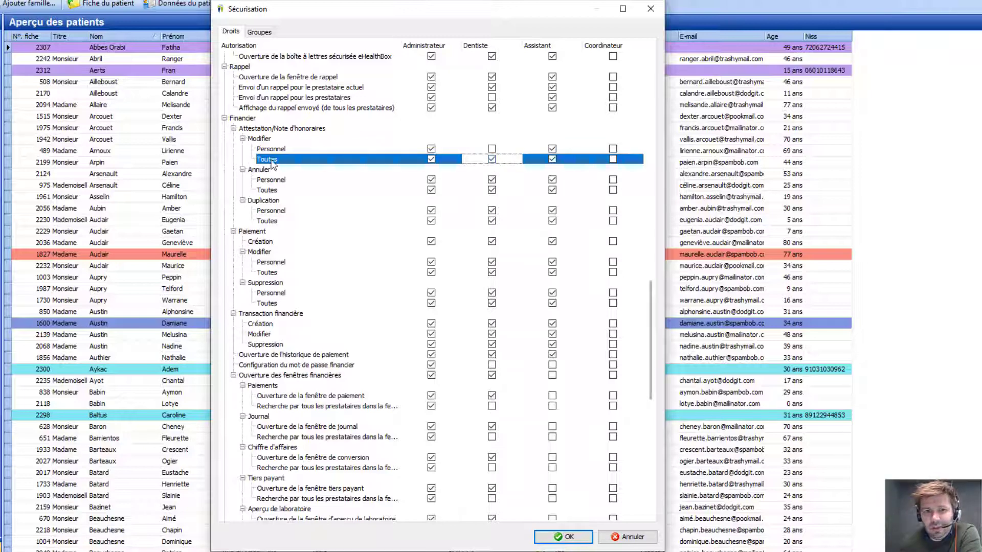
pyautogui.click(492, 149)
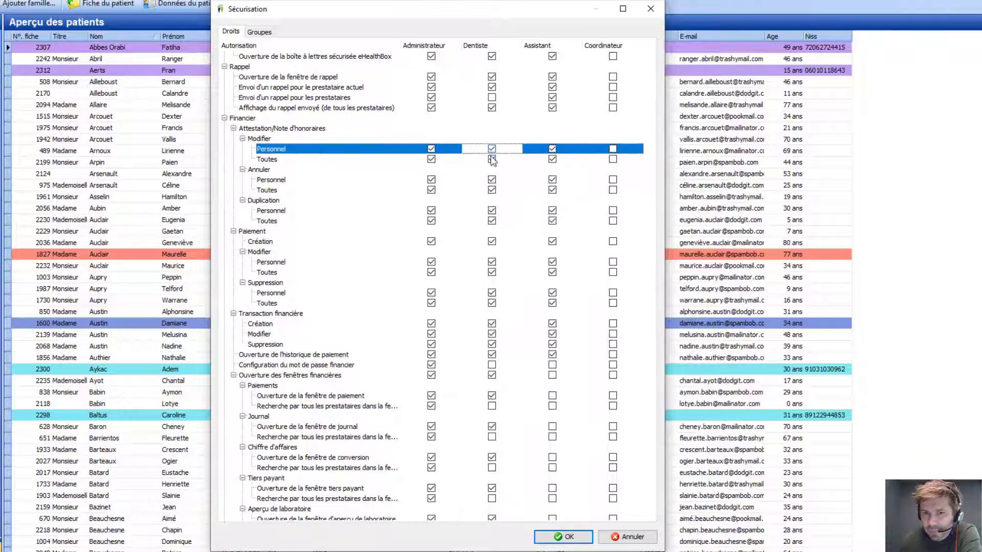
pyautogui.click(492, 159)
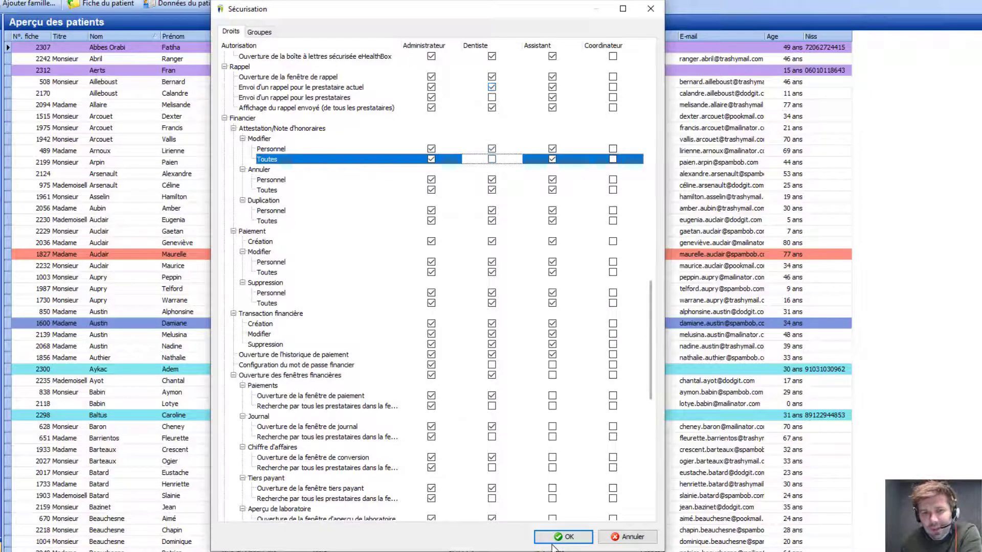